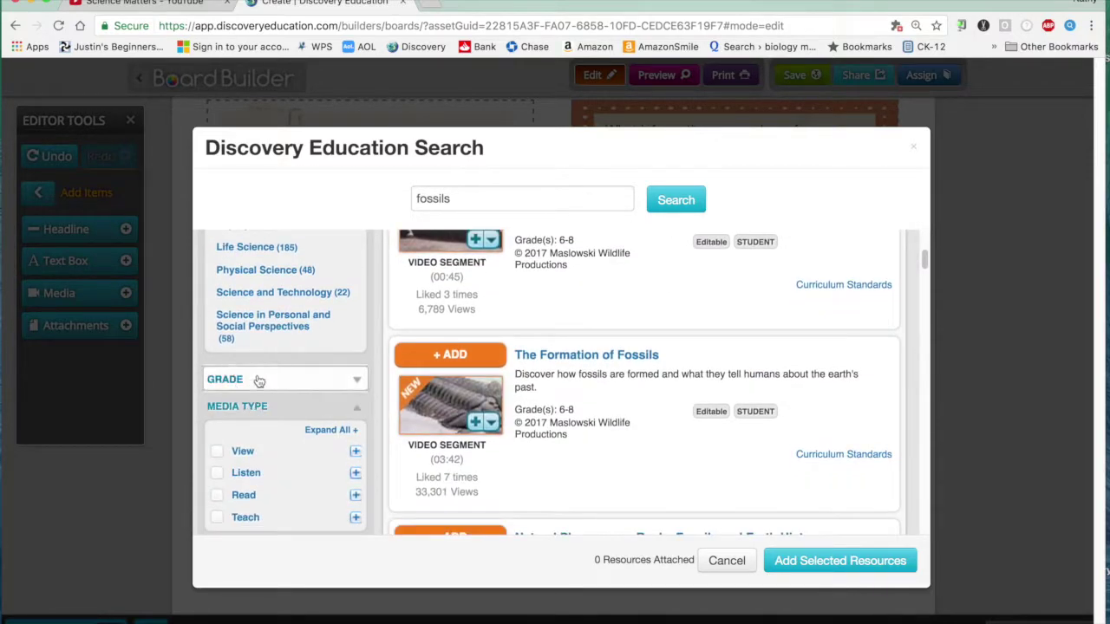
# Filter the fossils search to grades 6-8 and add The Formation of Fossils video segment to the board.
pyautogui.click(260, 379)
pyautogui.scroll(-4, 480, 374)
pyautogui.scroll(3, 694, 355)
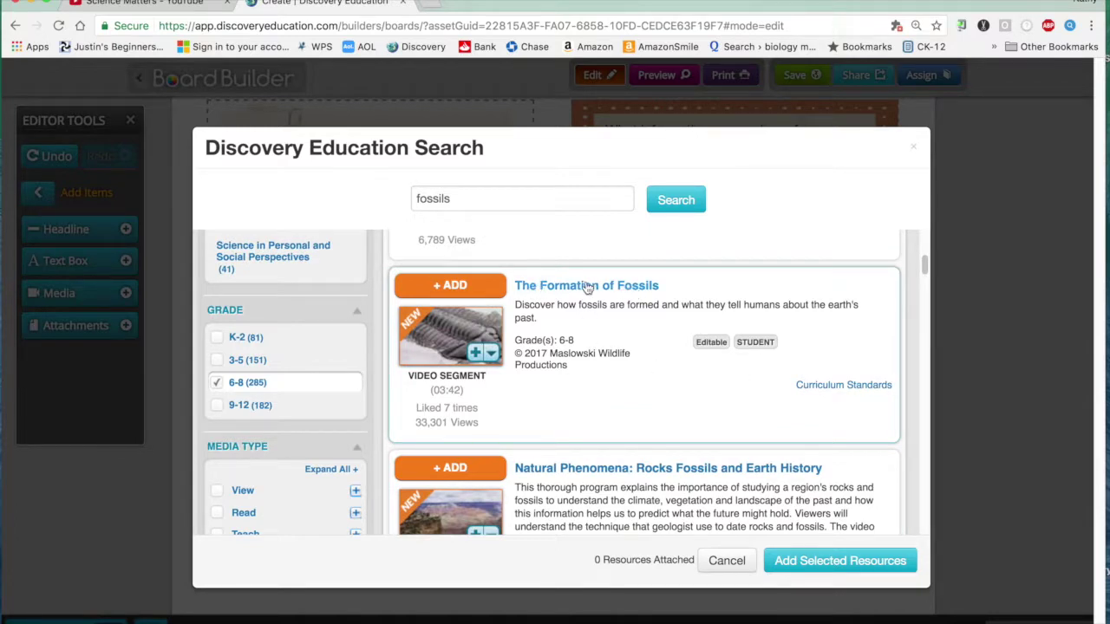
pyautogui.click(454, 288)
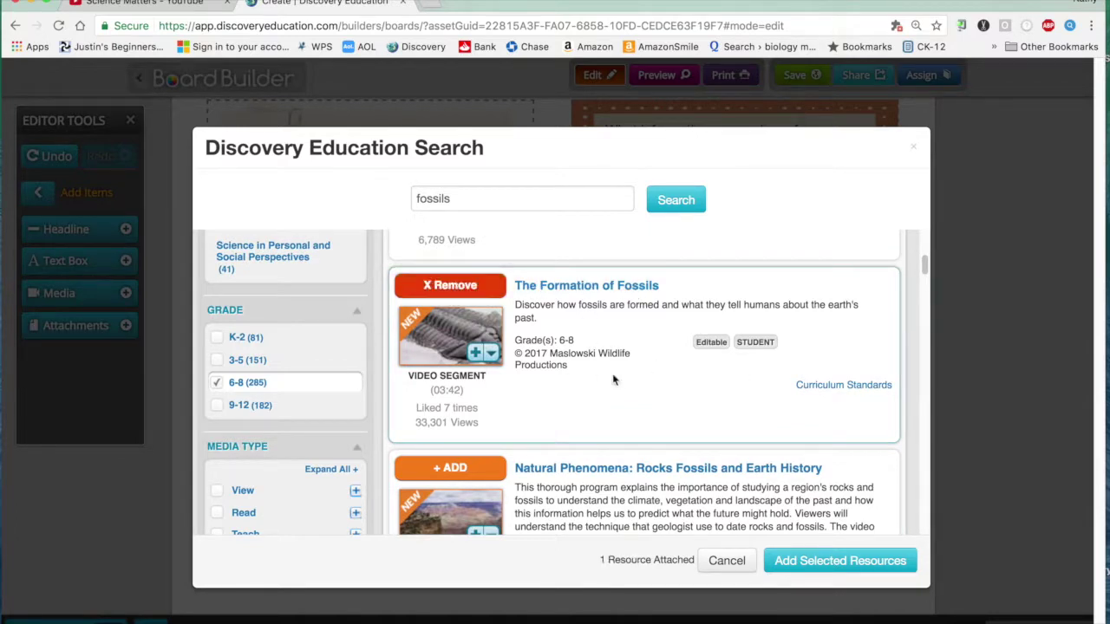
pyautogui.scroll(-2, 637, 388)
pyautogui.click(820, 560)
pyautogui.moveTo(441, 477)
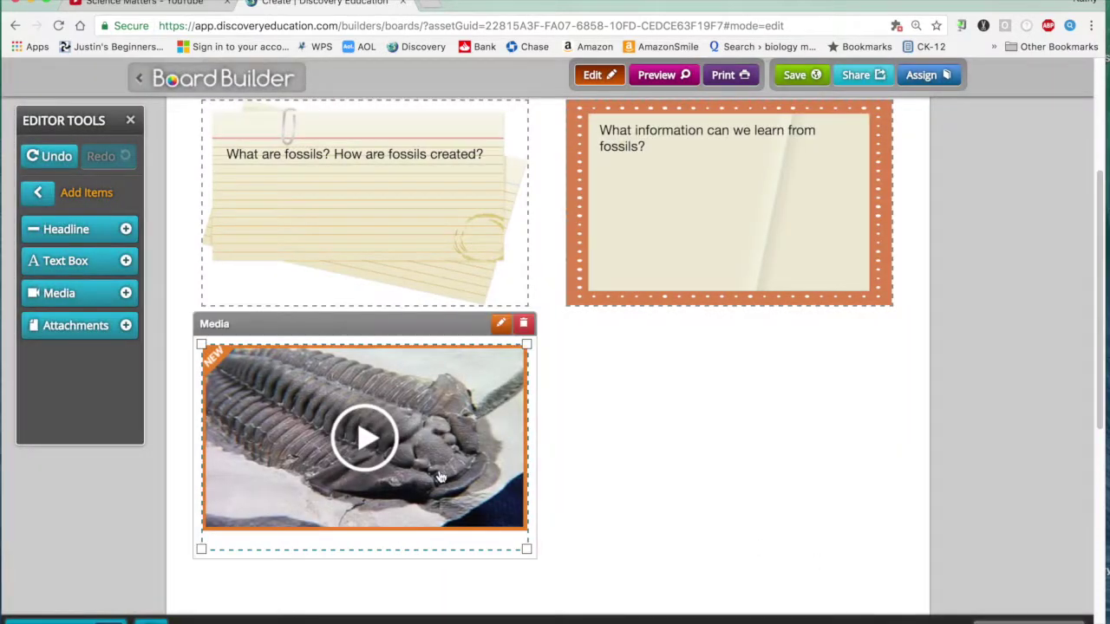
# Insert another empty media box and an attachments item on the board.
pyautogui.click(70, 293)
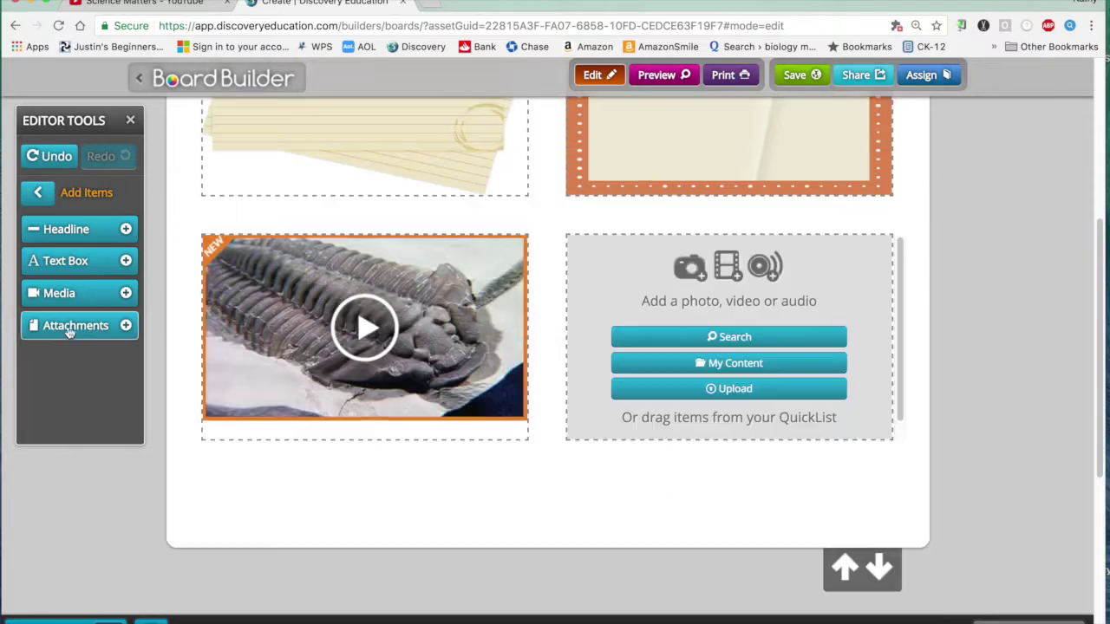
pyautogui.click(65, 328)
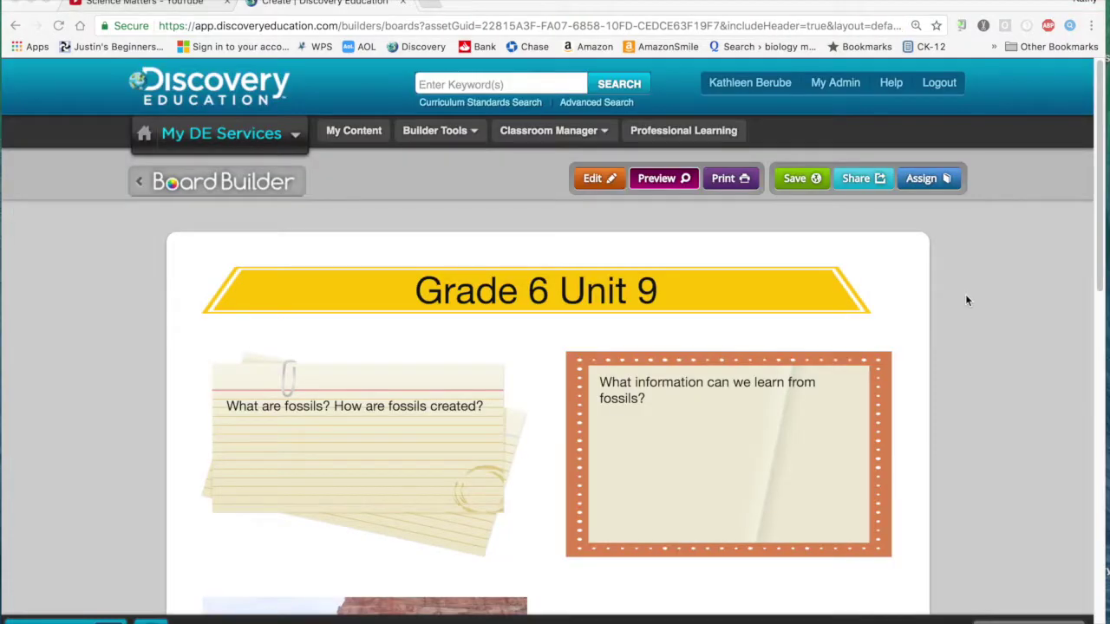
# Review the previewed Grade 6 Unit 9 board, from the headline and question boxes to the embedded fossil video.
pyautogui.scroll(-1, 955, 301)
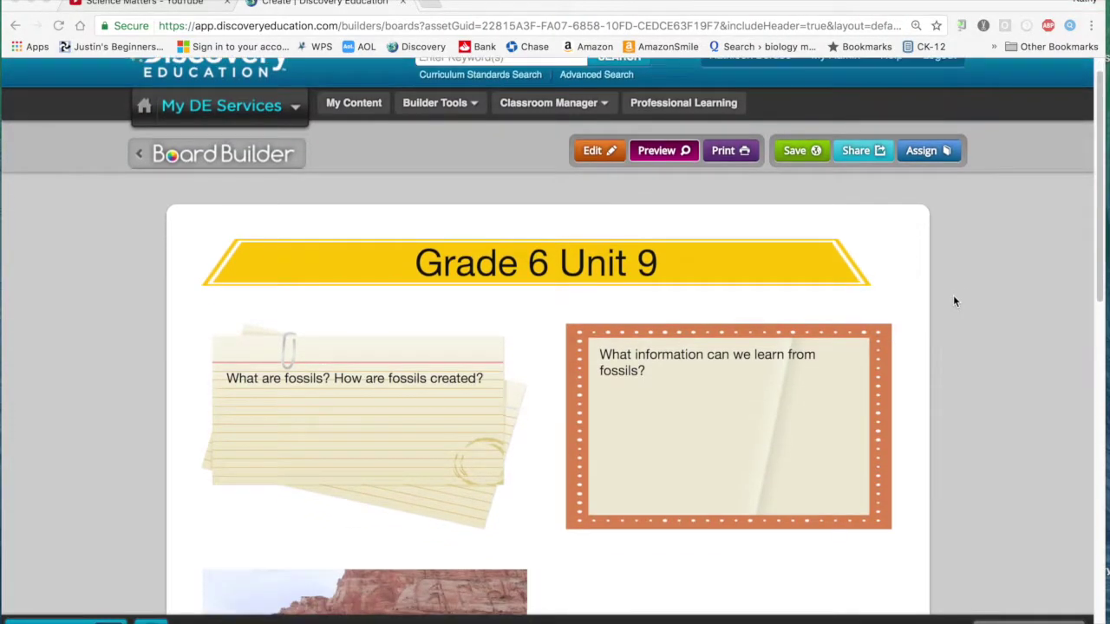
pyautogui.scroll(-3, 954, 299)
pyautogui.scroll(4, 936, 265)
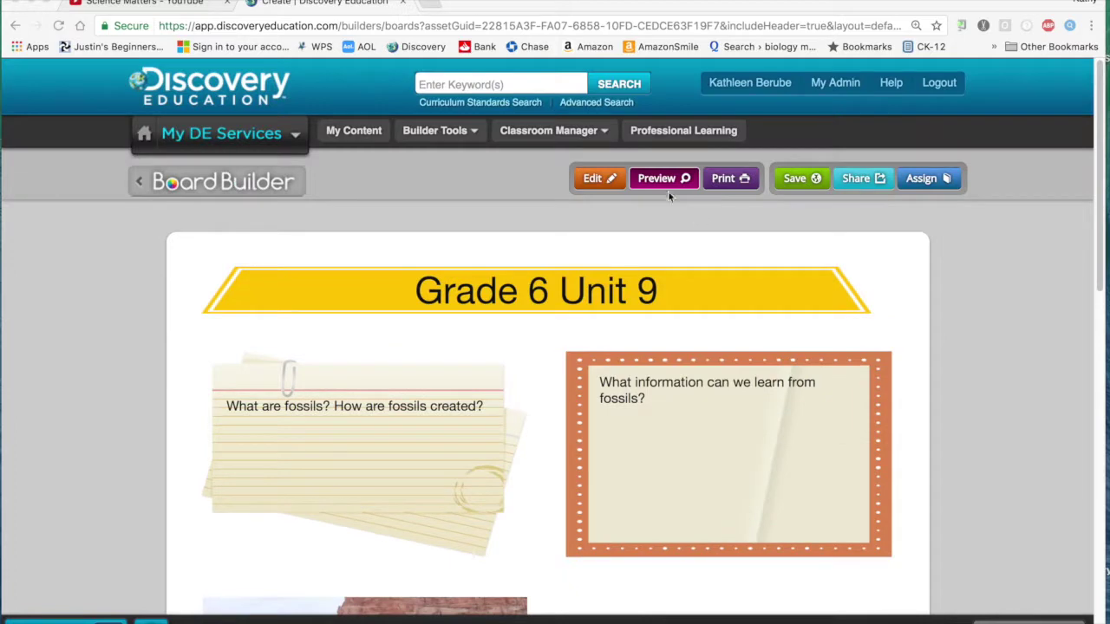
pyautogui.scroll(-5, 913, 312)
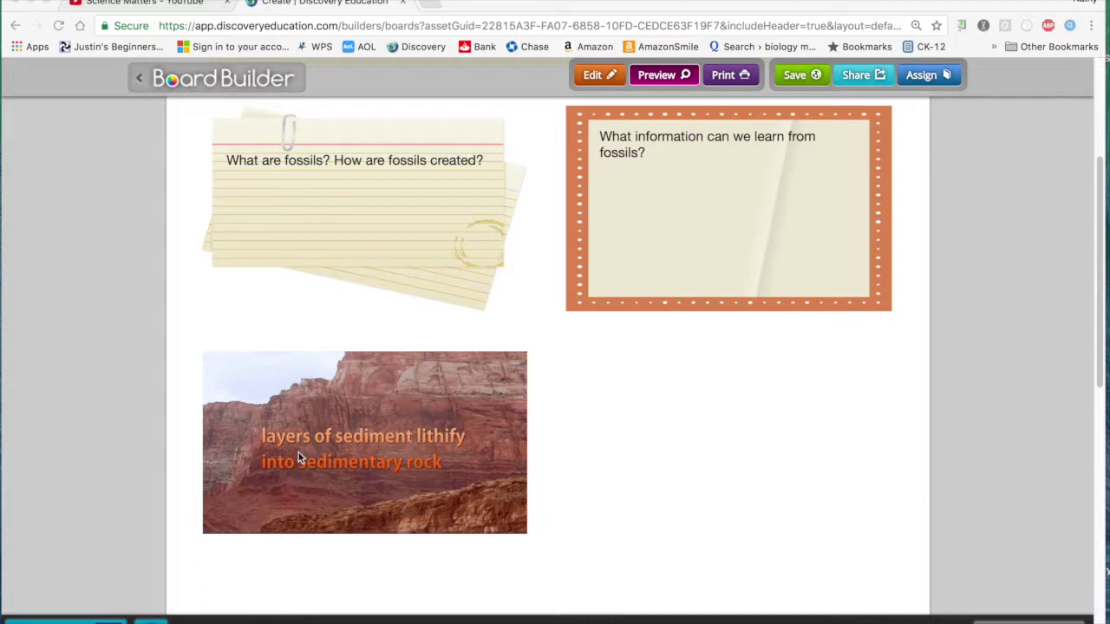
pyautogui.scroll(1, 299, 452)
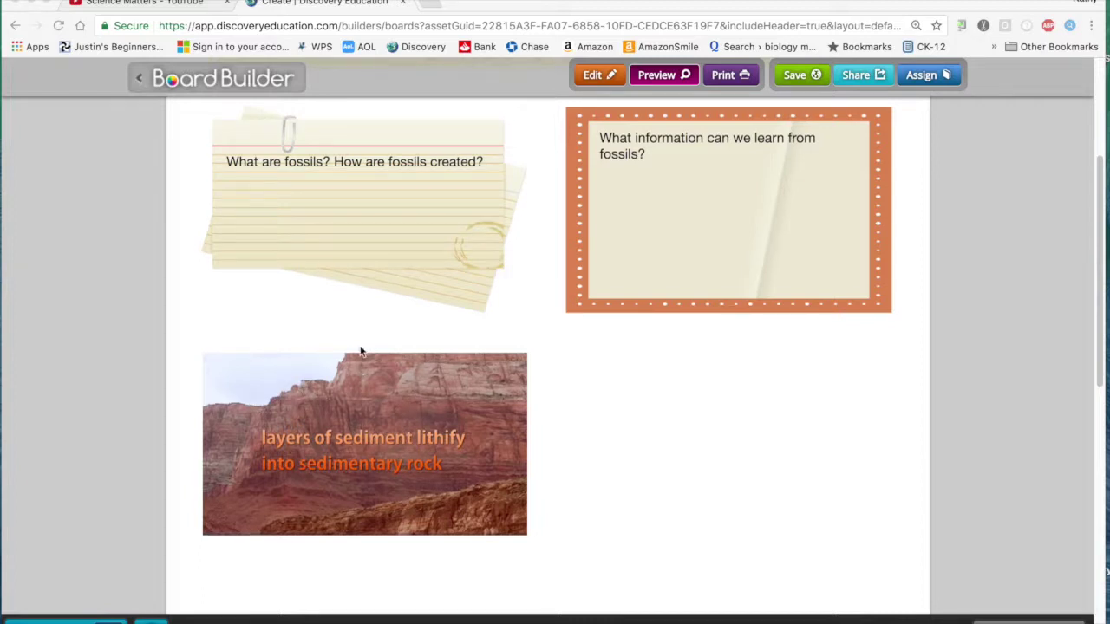
pyautogui.scroll(3, 406, 304)
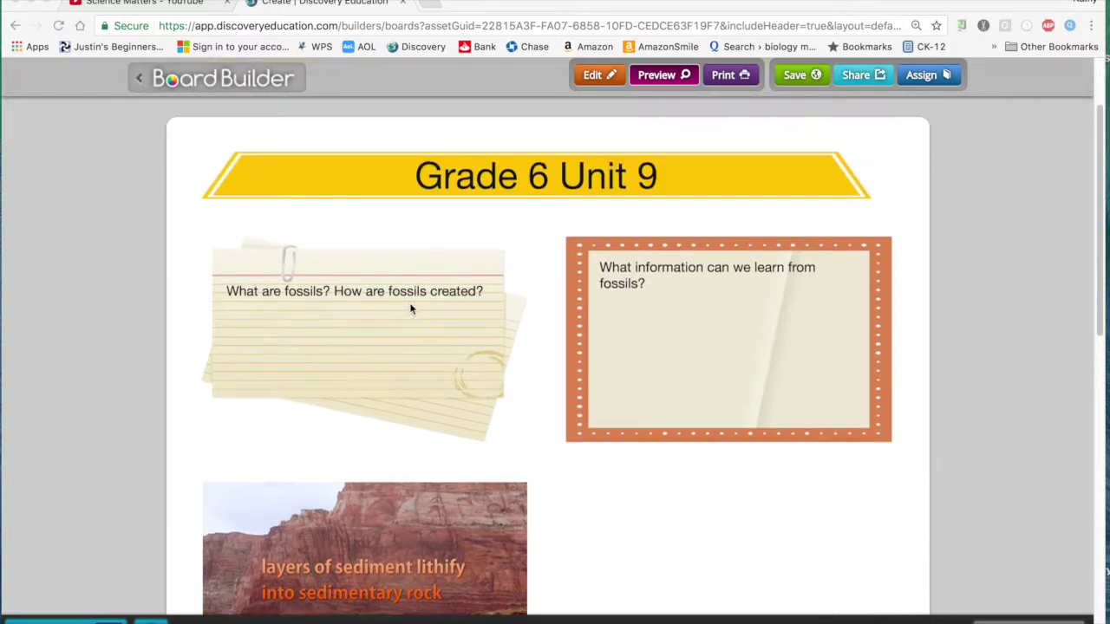
# Return the board to editing mode and delete the fossil video below the index card.
pyautogui.click(606, 77)
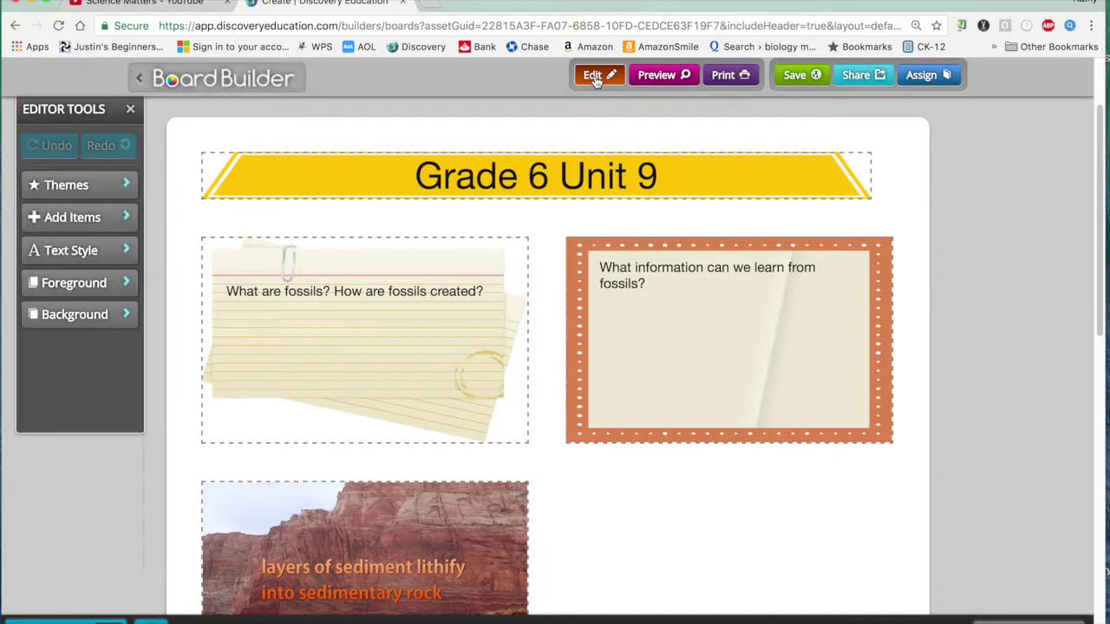
pyautogui.click(678, 339)
pyautogui.scroll(-2, 678, 339)
pyautogui.click(615, 428)
pyautogui.click(508, 426)
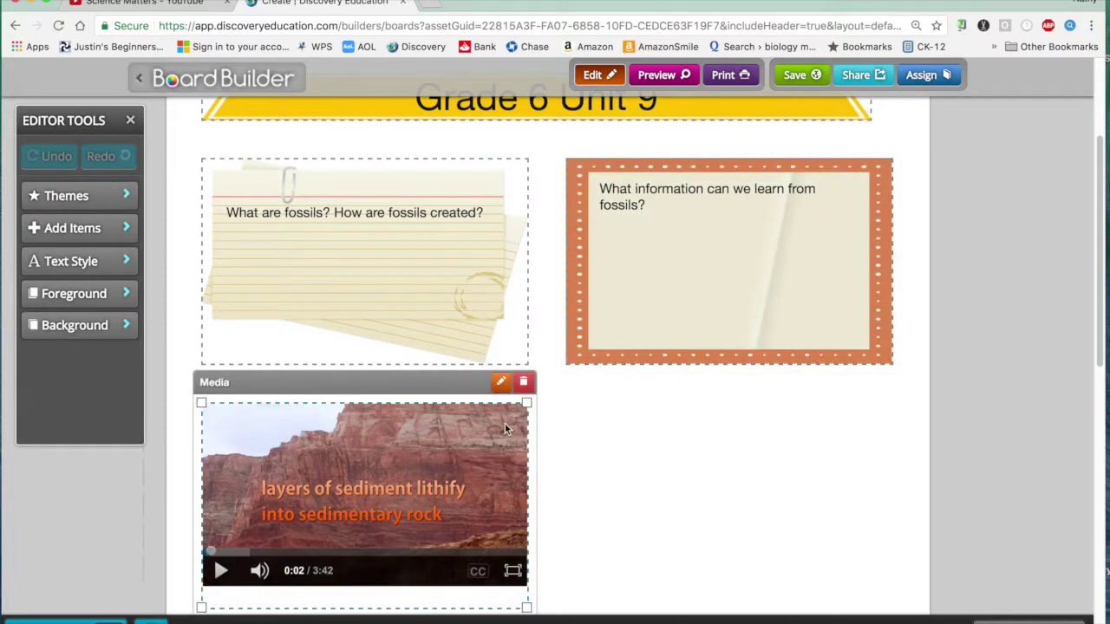
pyautogui.click(524, 383)
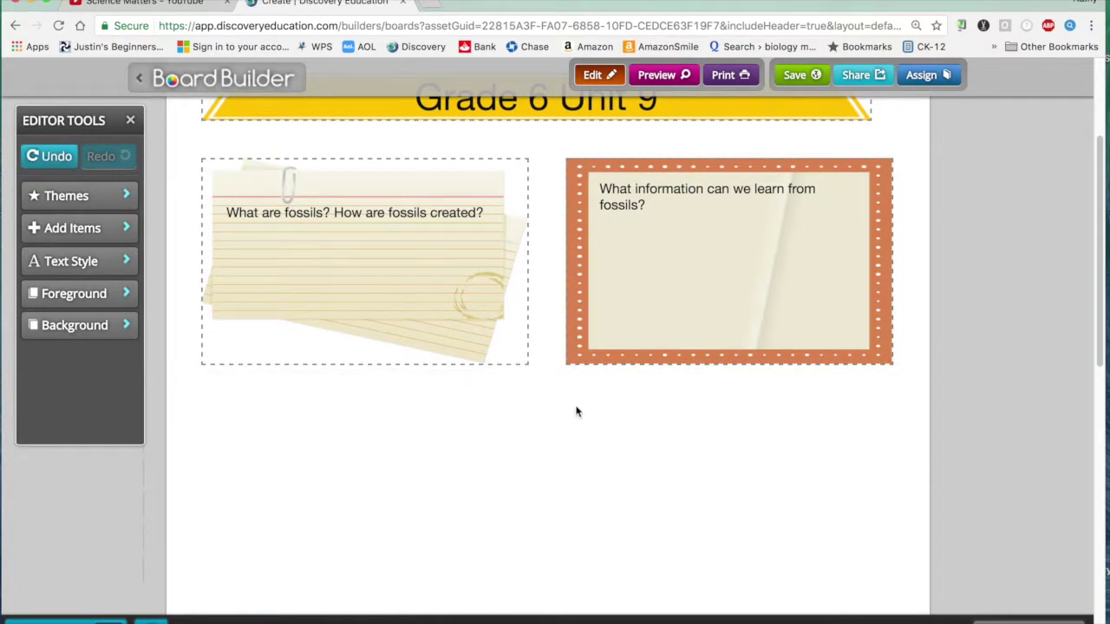
# Search the Discovery Education site for fossils and limit the results to grade 6-8 videos.
pyautogui.scroll(1, 576, 411)
pyautogui.scroll(3, 582, 425)
pyautogui.moveTo(585, 503)
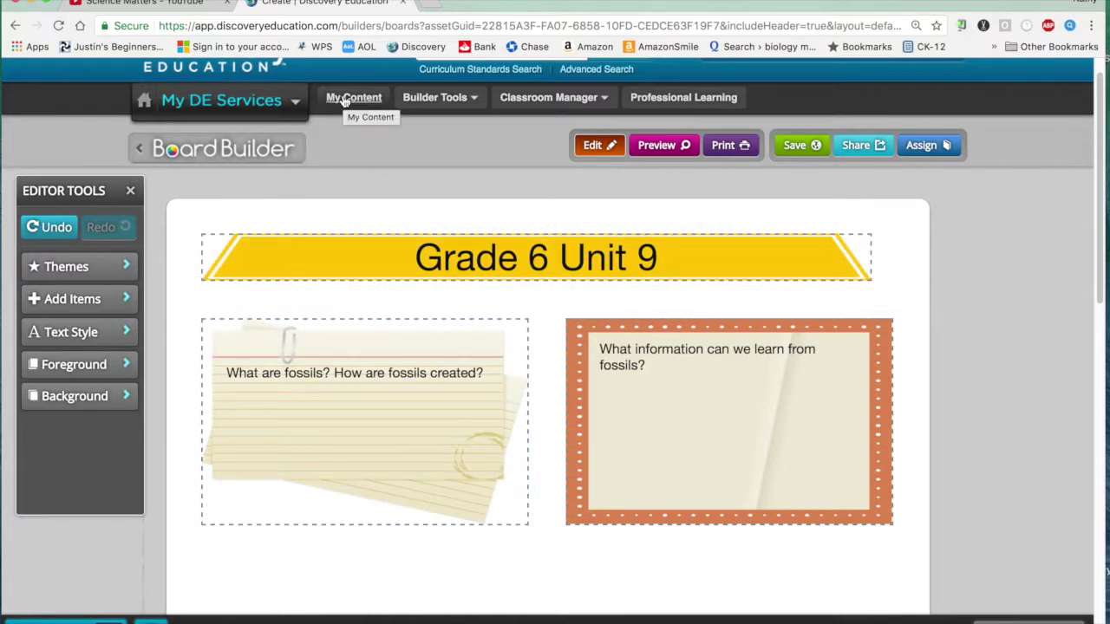
pyautogui.scroll(1, 346, 104)
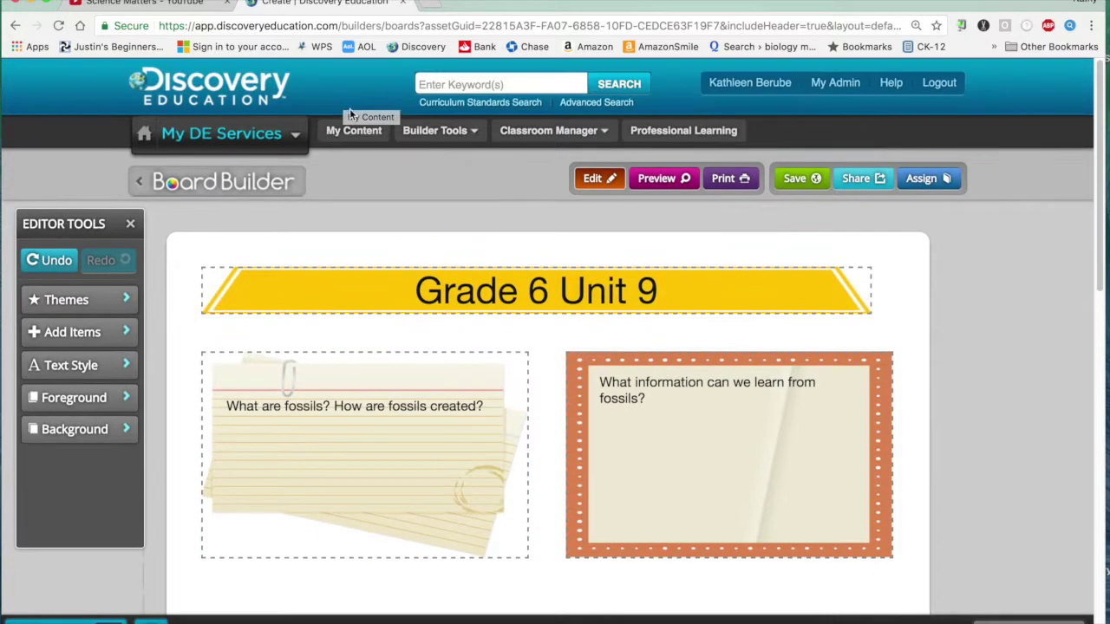
pyautogui.click(455, 84)
pyautogui.write('fos')
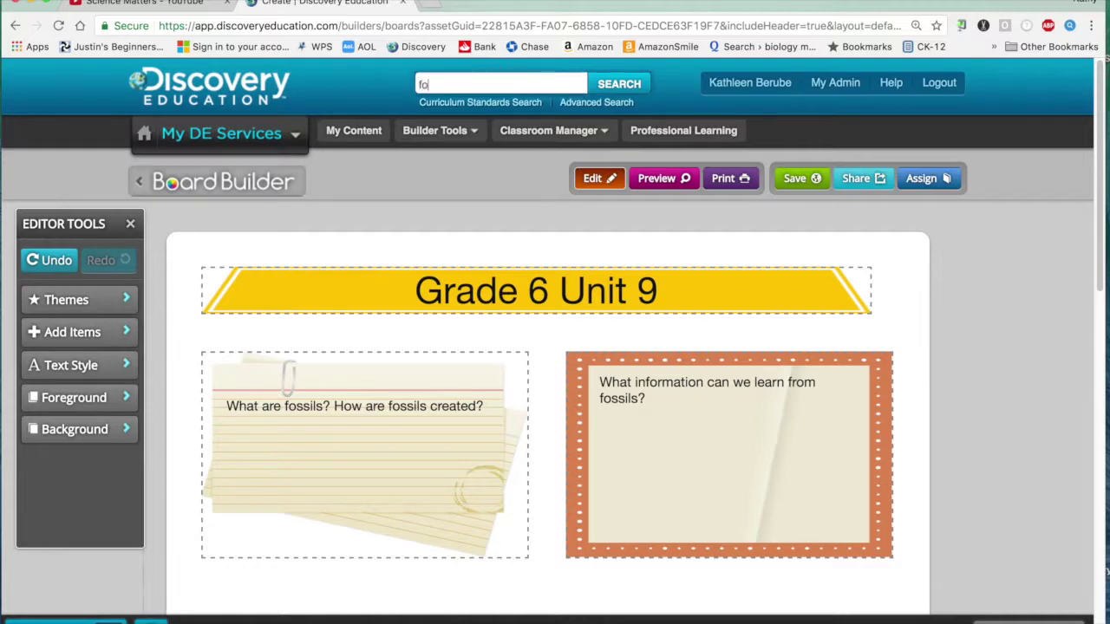
pyautogui.write('sils')
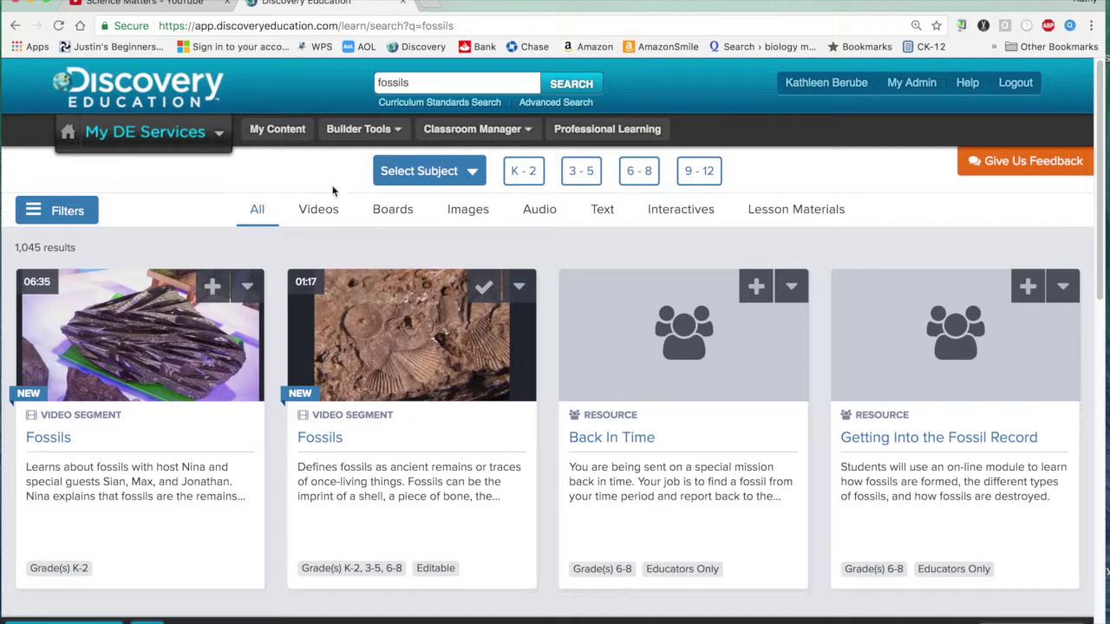
pyautogui.click(643, 175)
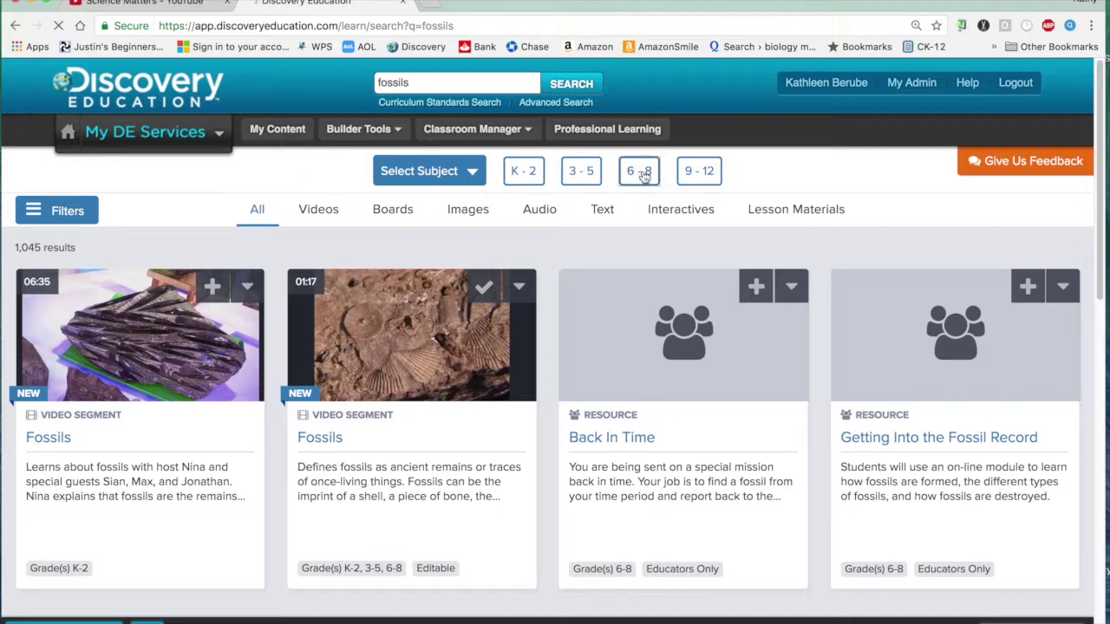
pyautogui.click(318, 213)
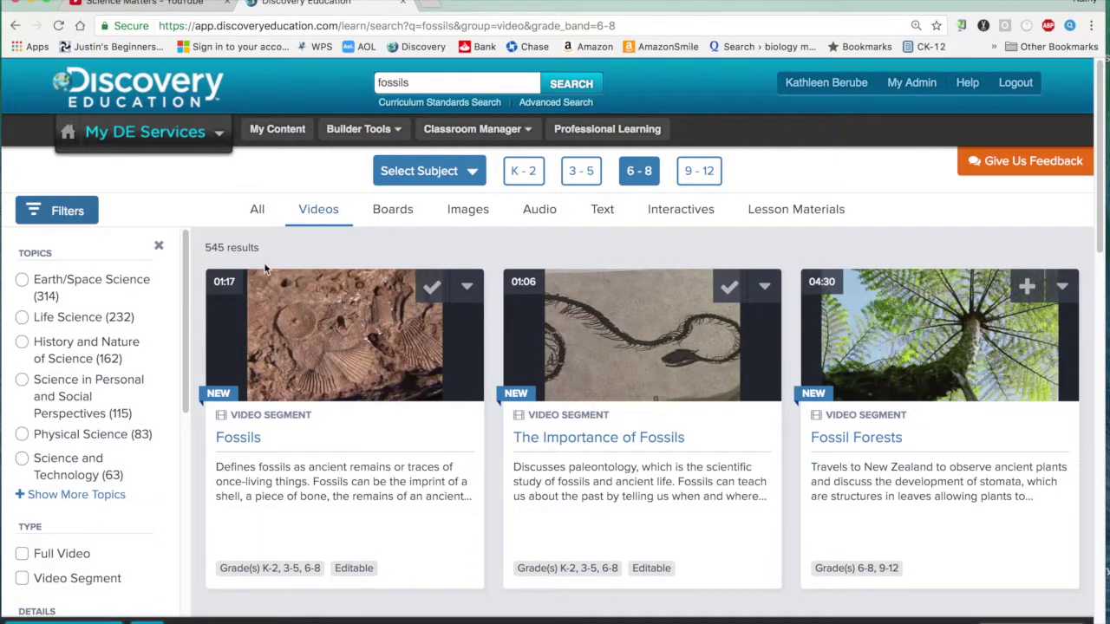
# Open the Fossil Formation video segment from the results and review its description and the Exploring Fossils segment list.
pyautogui.scroll(-2, 266, 269)
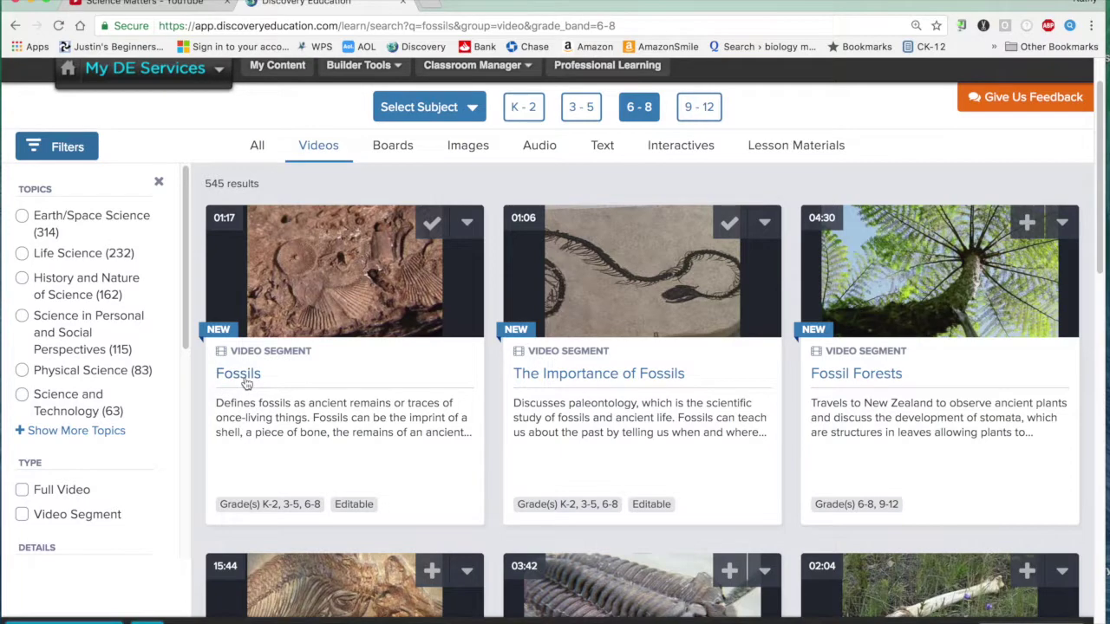
pyautogui.scroll(-5, 565, 380)
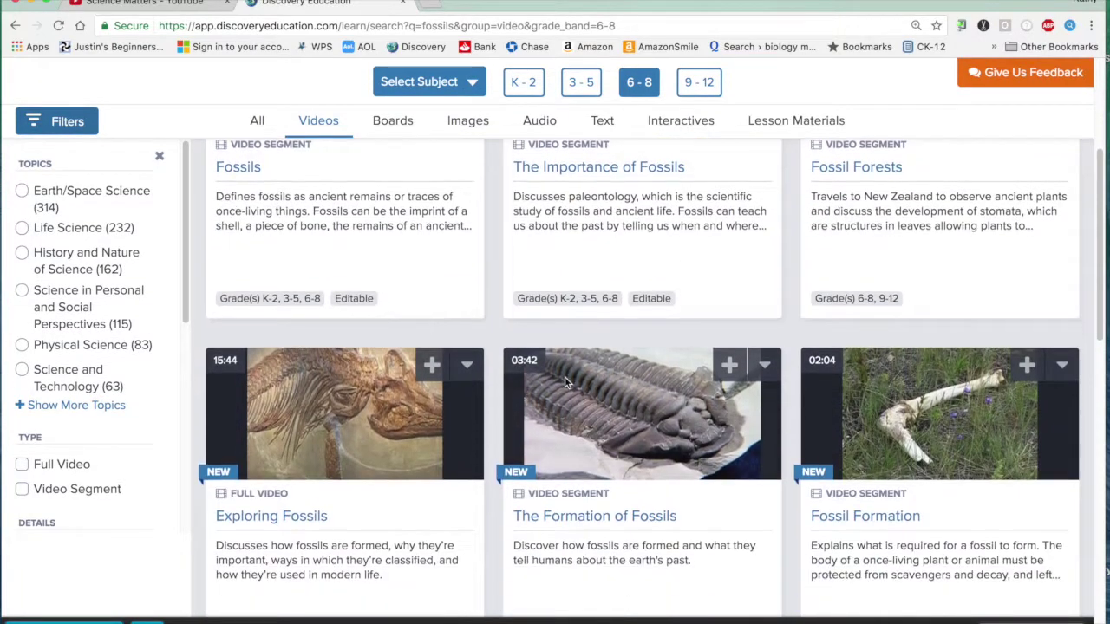
pyautogui.scroll(-6, 564, 376)
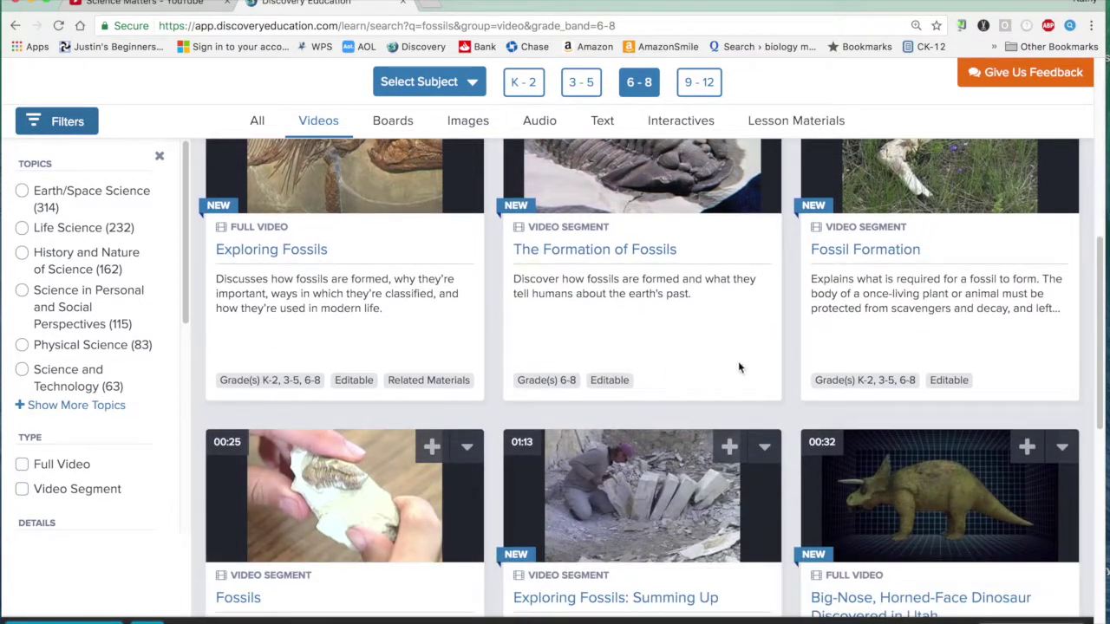
pyautogui.click(881, 253)
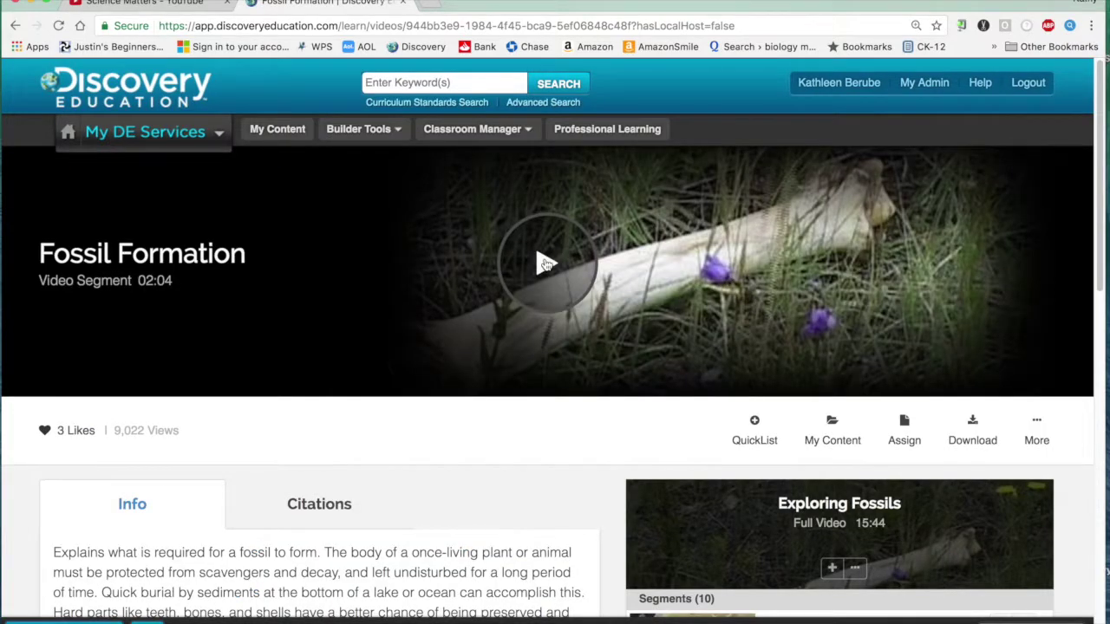
pyautogui.scroll(-5, 688, 299)
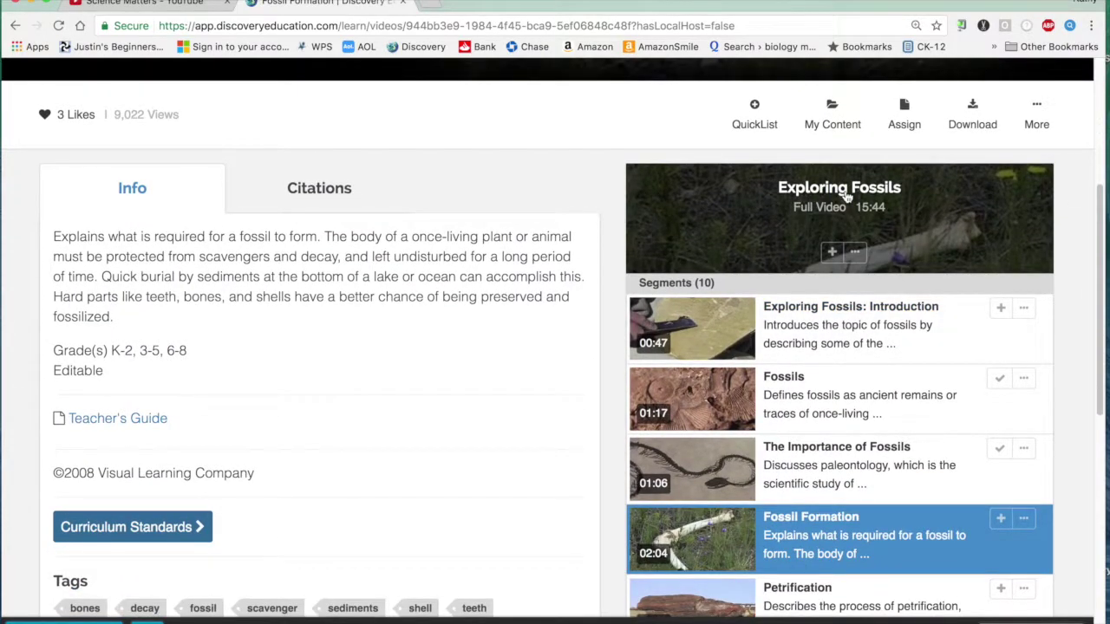
pyautogui.scroll(-1, 927, 225)
pyautogui.scroll(-2, 927, 226)
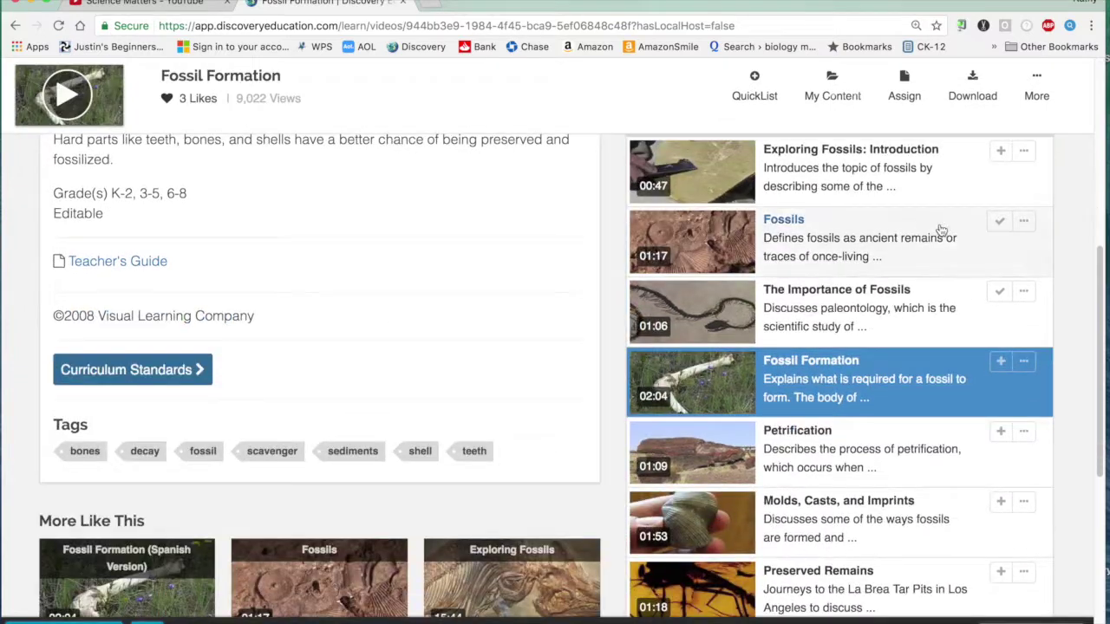
# Open The Importance of Fossils segment, play the beginning of the video and pause it.
pyautogui.click(816, 295)
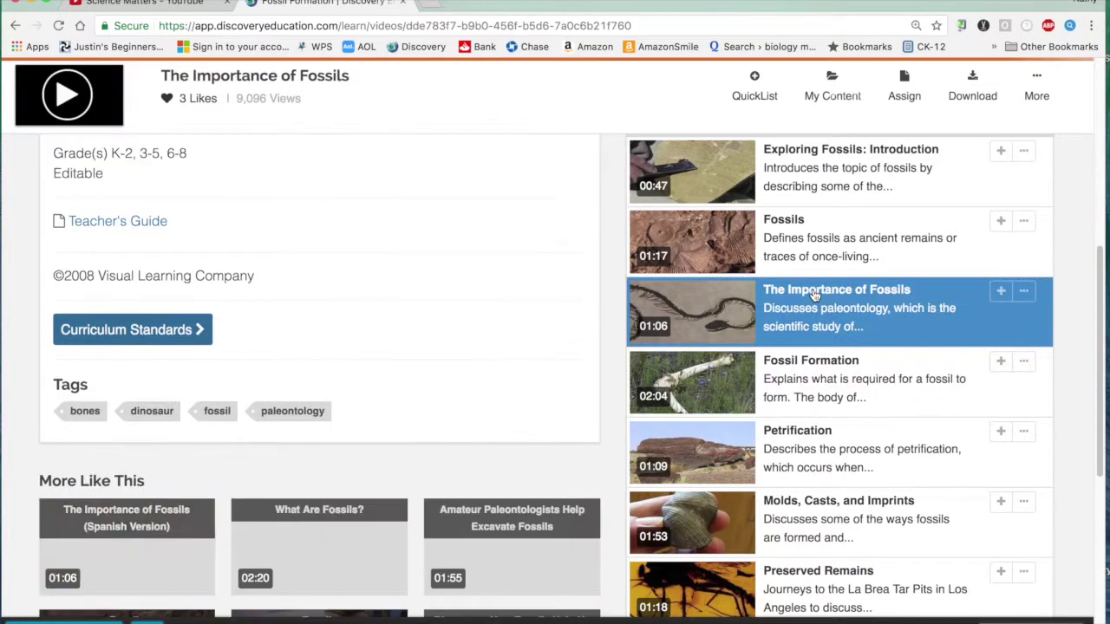
pyautogui.scroll(6, 852, 310)
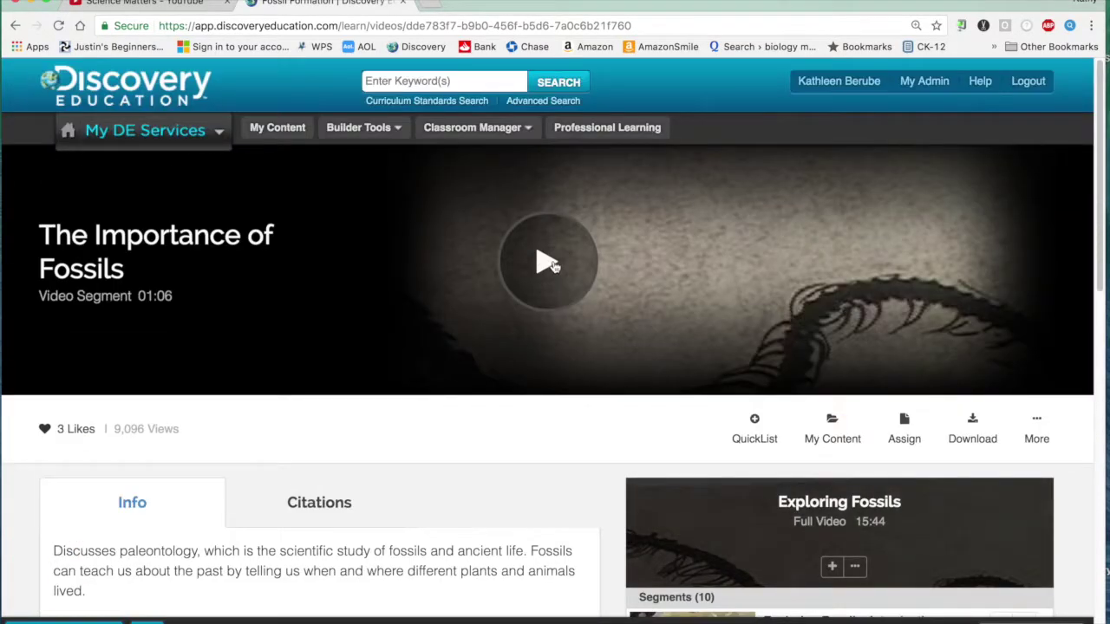
pyautogui.click(550, 263)
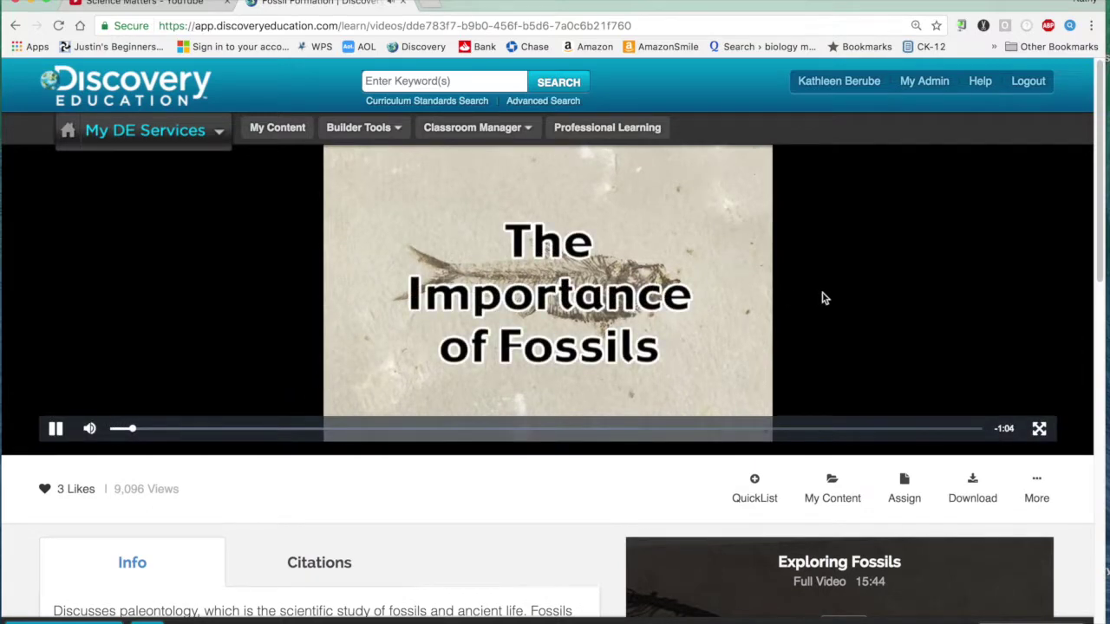
pyautogui.click(55, 429)
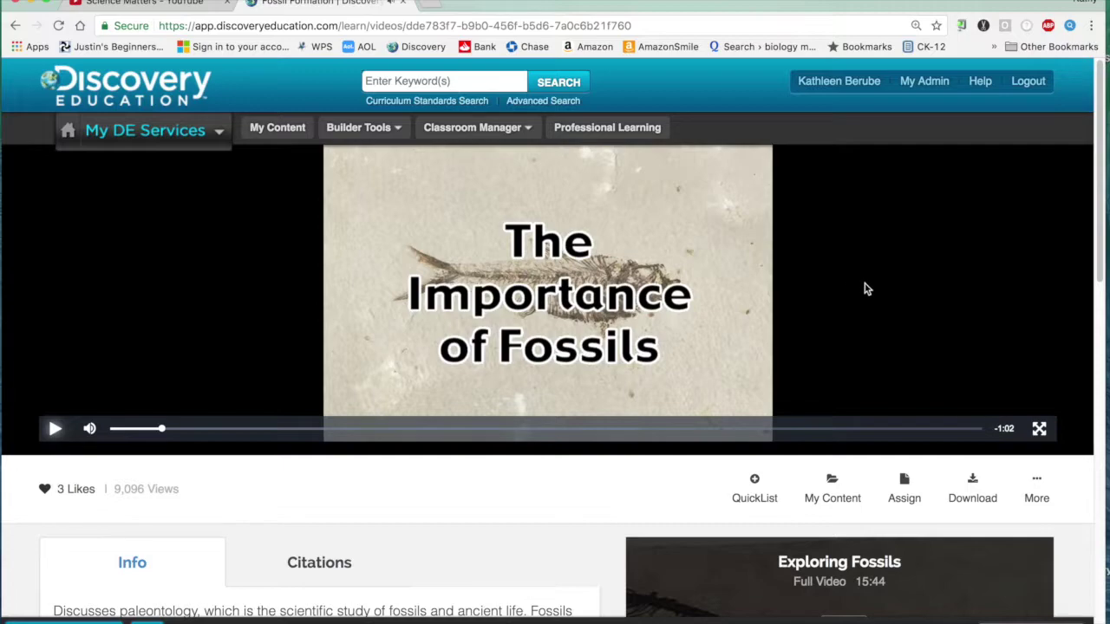
# Save The Importance of Fossils segment from the segment list to the top-level My Content - Saved folder.
pyautogui.scroll(-5, 865, 288)
pyautogui.scroll(-5, 865, 289)
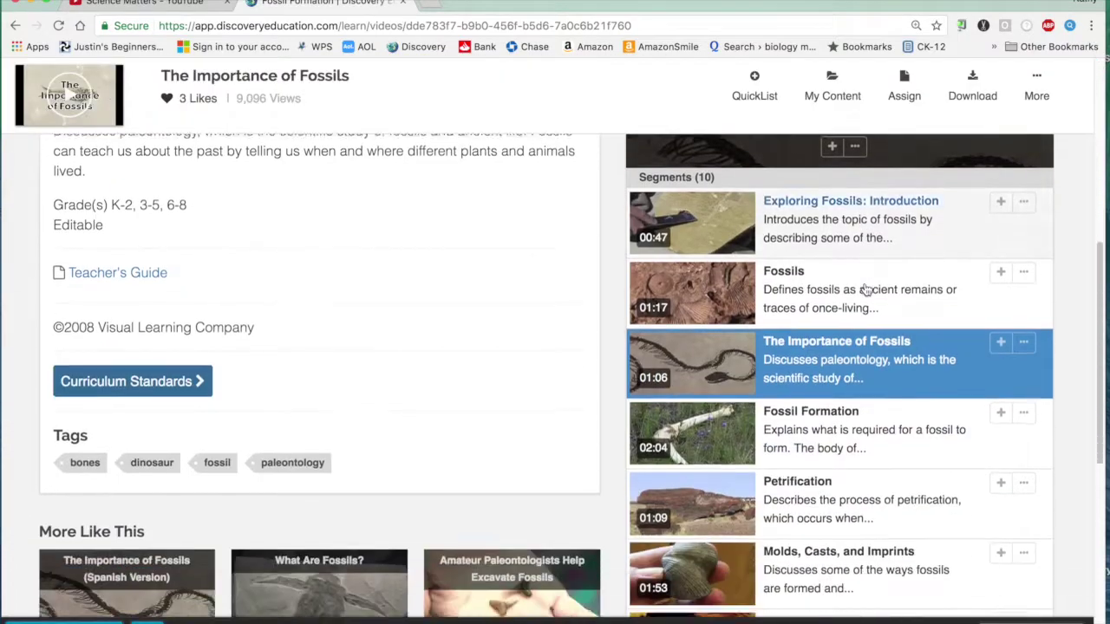
pyautogui.scroll(2, 954, 330)
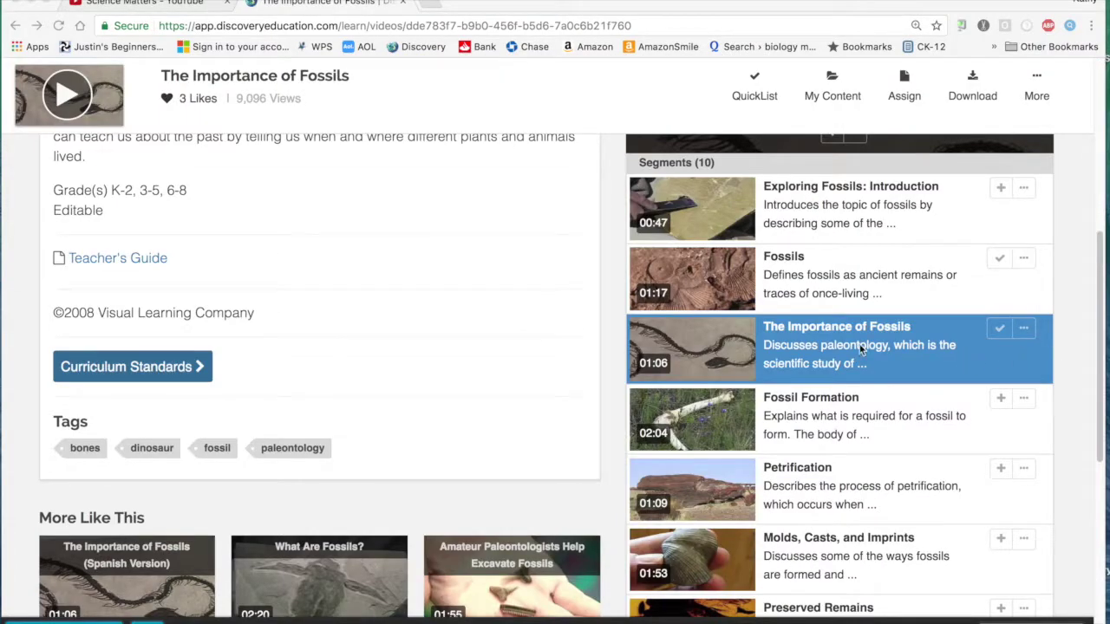
pyautogui.click(1024, 331)
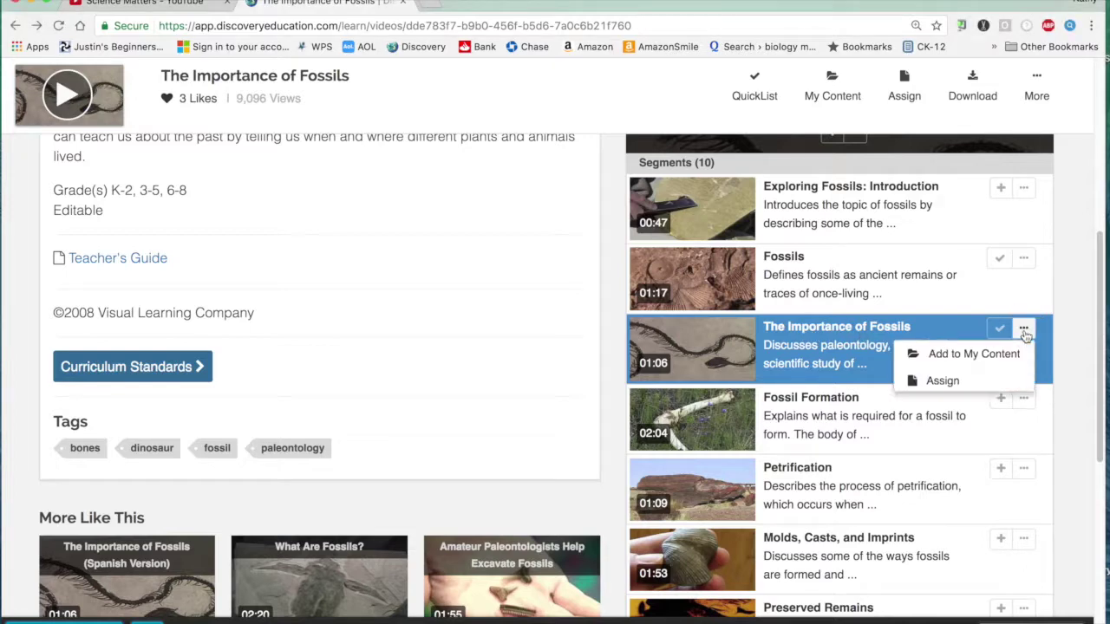
pyautogui.click(974, 358)
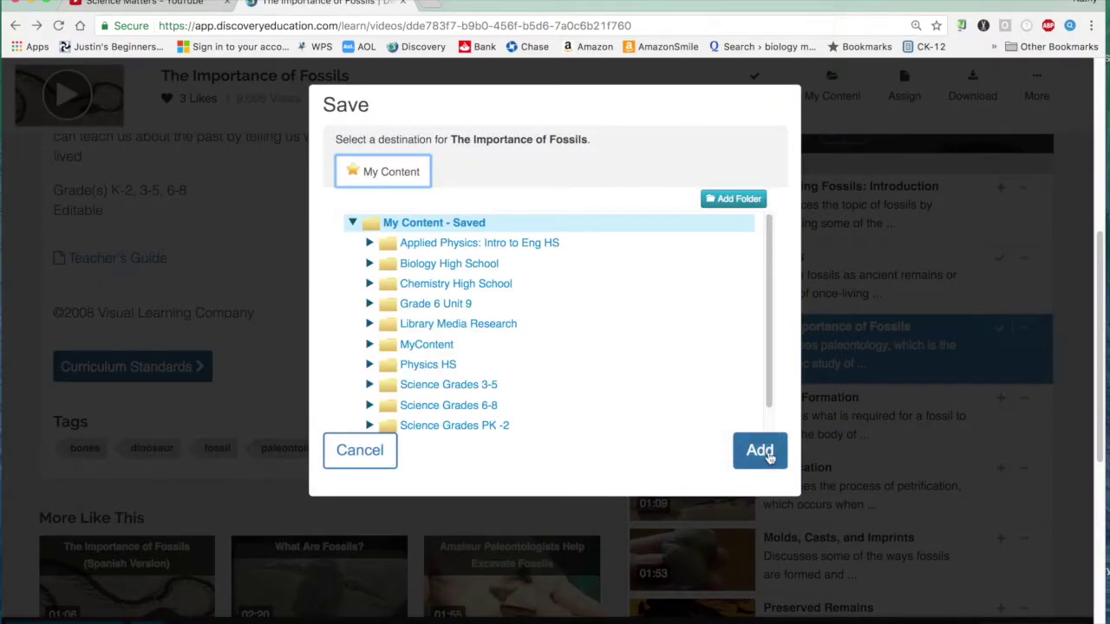
pyautogui.click(760, 451)
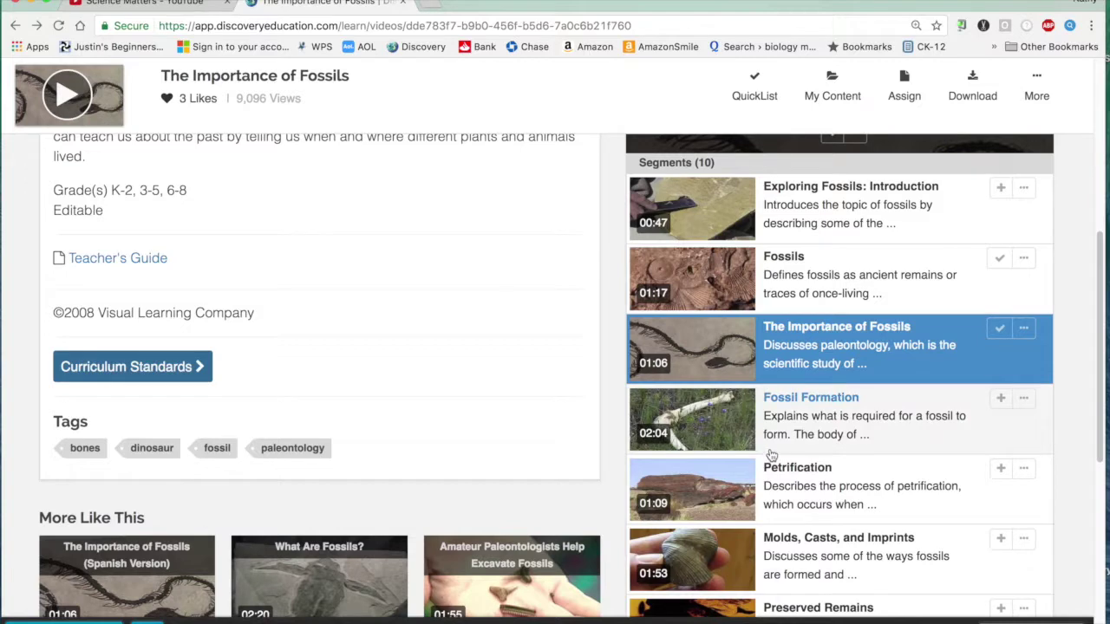
pyautogui.scroll(5, 771, 454)
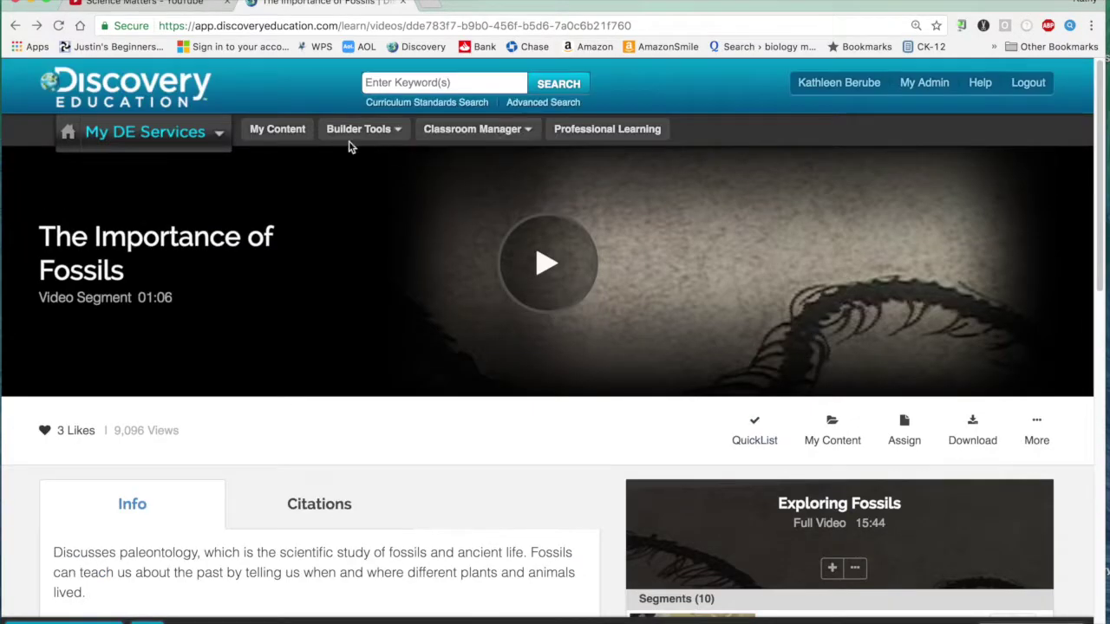
# Look through the My Content list for the saved The Importance of Fossils video segment.
pyautogui.click(275, 129)
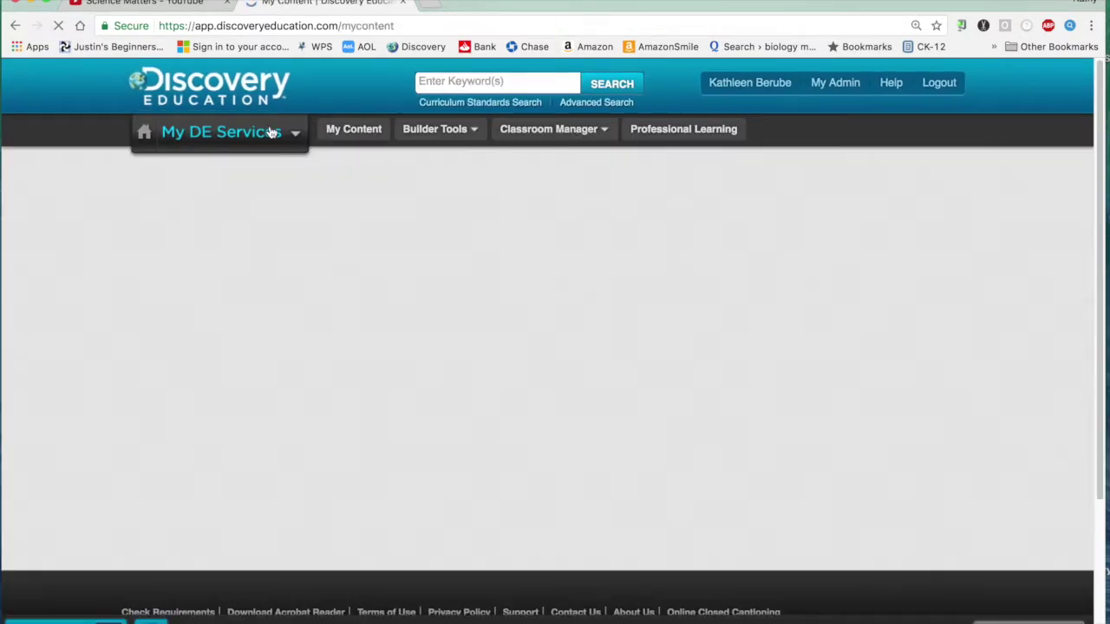
pyautogui.scroll(-8, 326, 324)
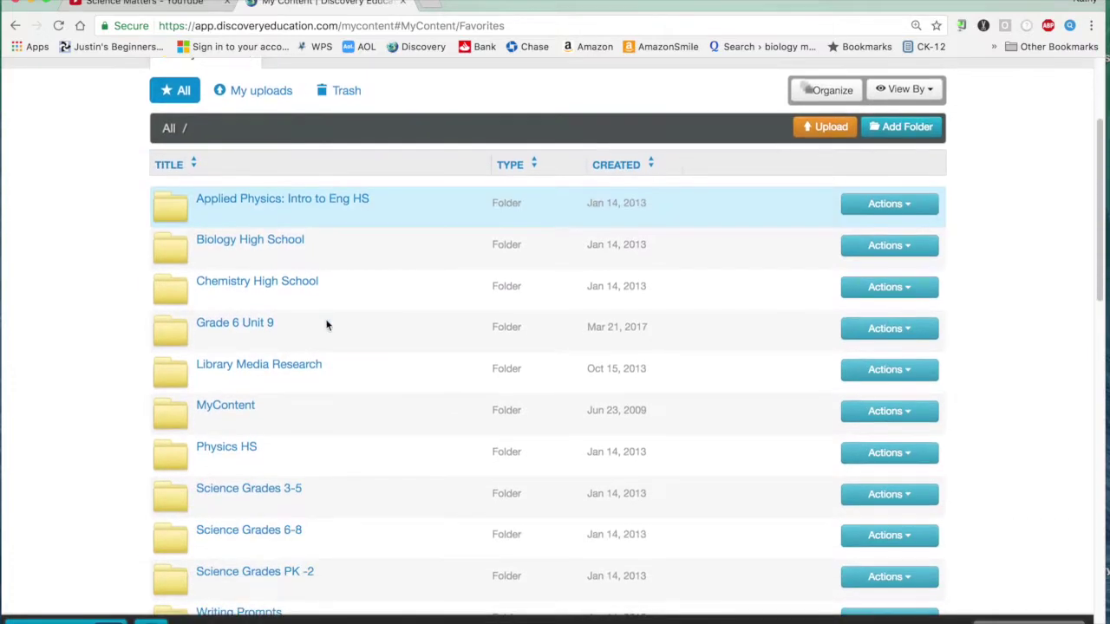
pyautogui.scroll(-5, 326, 324)
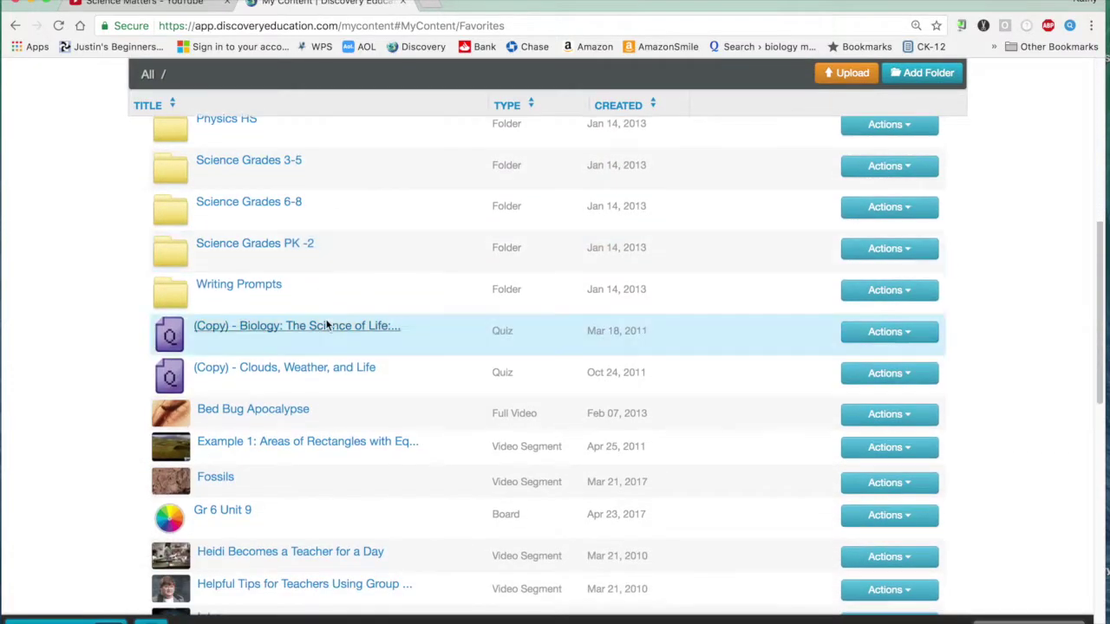
pyautogui.scroll(-4, 327, 324)
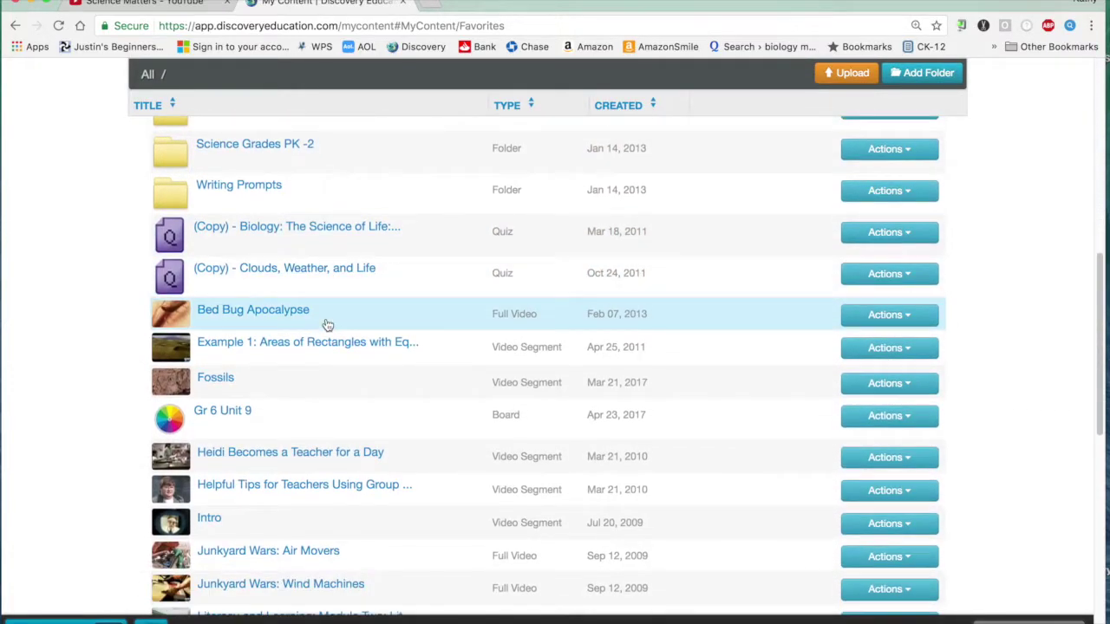
pyautogui.scroll(-8, 327, 325)
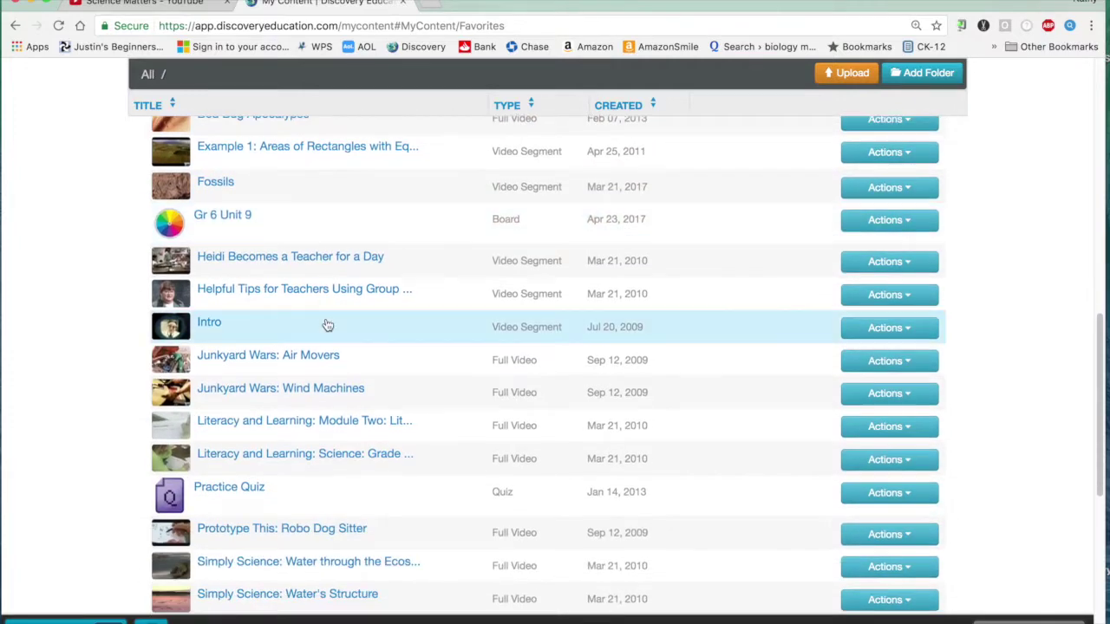
pyautogui.scroll(-2, 327, 325)
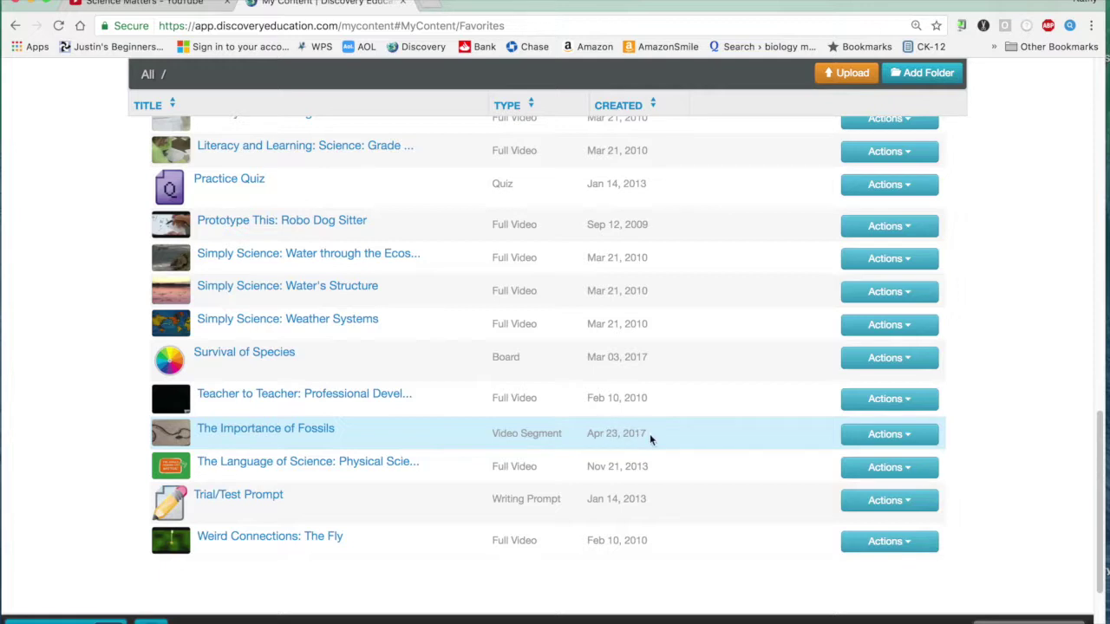
pyautogui.scroll(1, 649, 434)
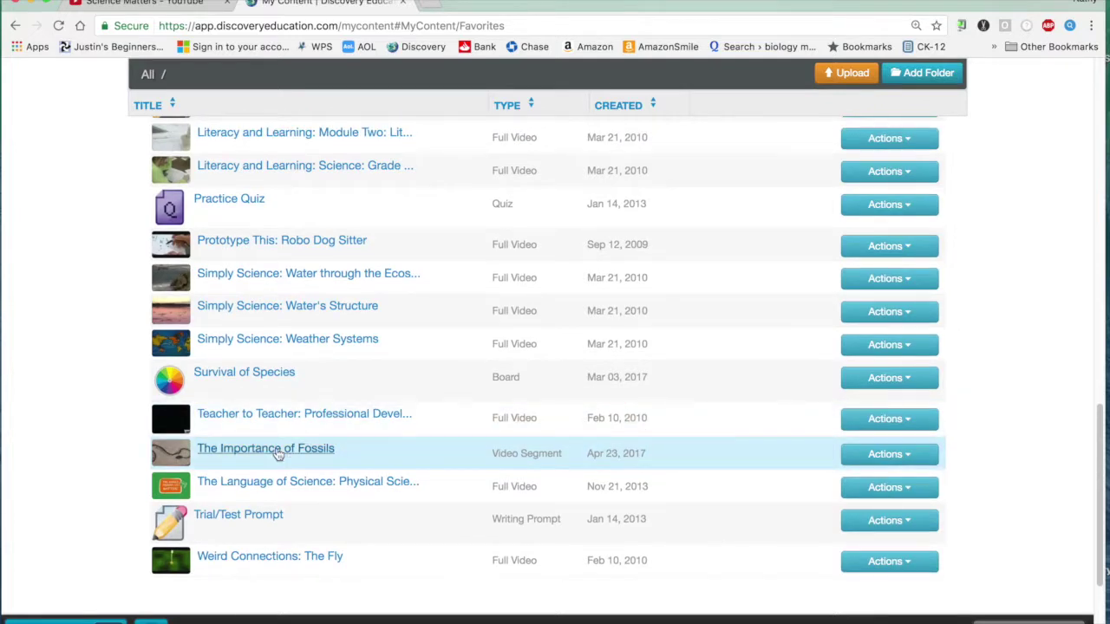
pyautogui.scroll(10, 607, 457)
pyautogui.scroll(8, 610, 457)
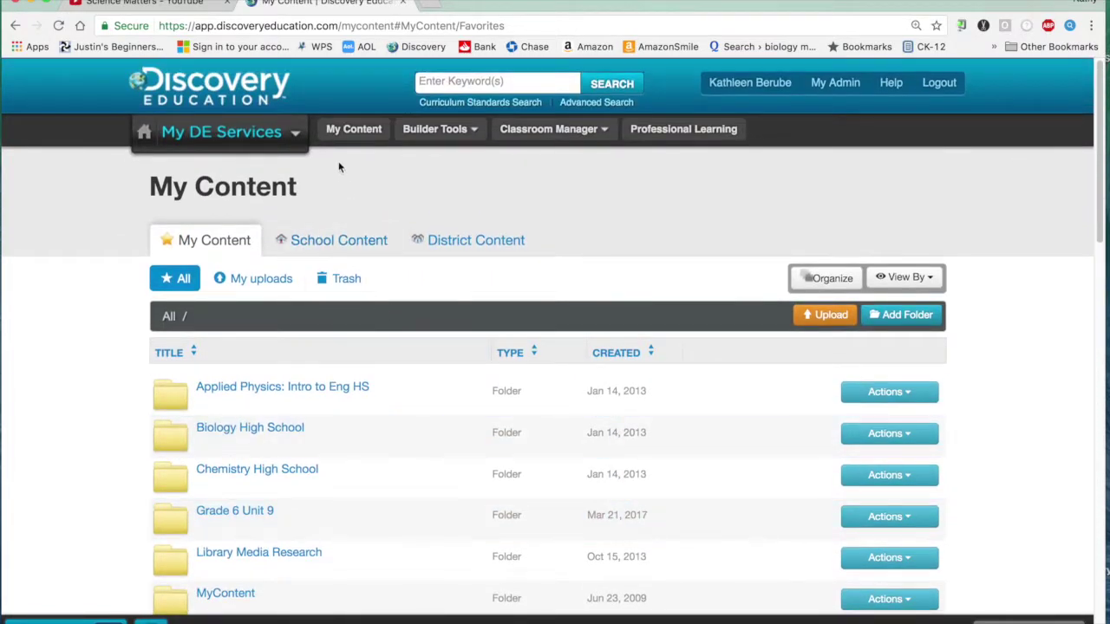
# Open the Gr 6 Unit 9 board from the My Content list and look over its layout.
pyautogui.click(354, 131)
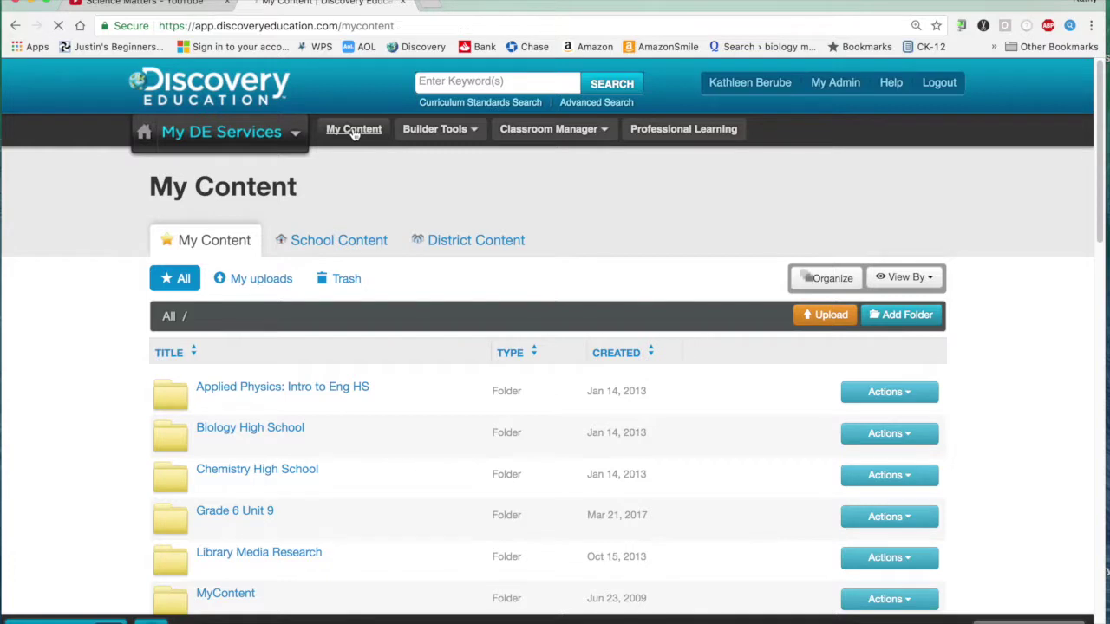
pyautogui.scroll(-2, 292, 298)
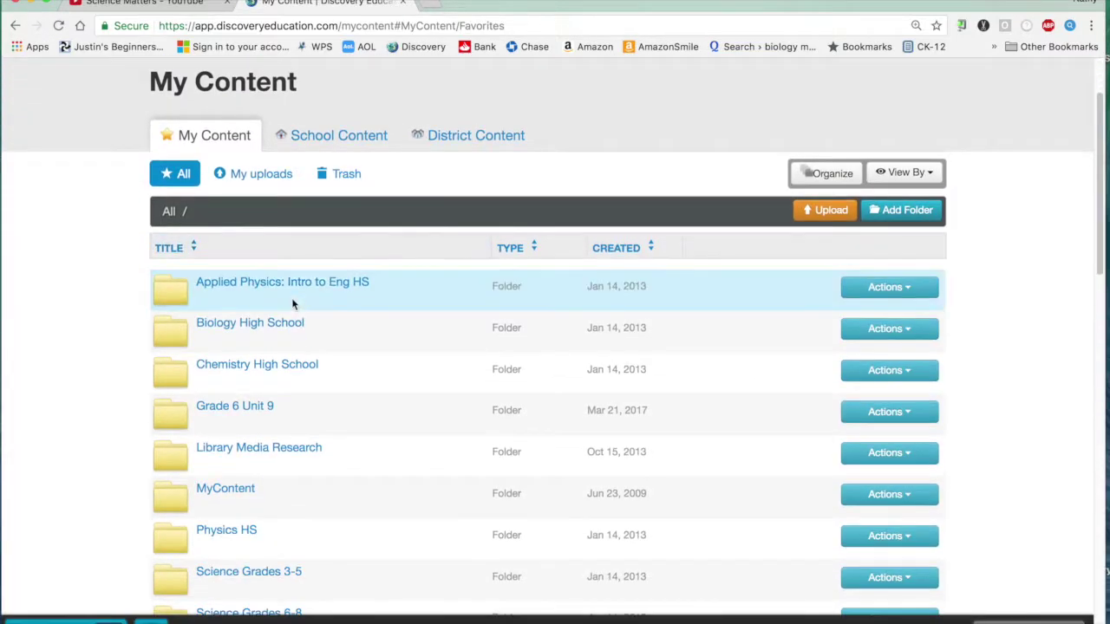
pyautogui.scroll(-10, 291, 297)
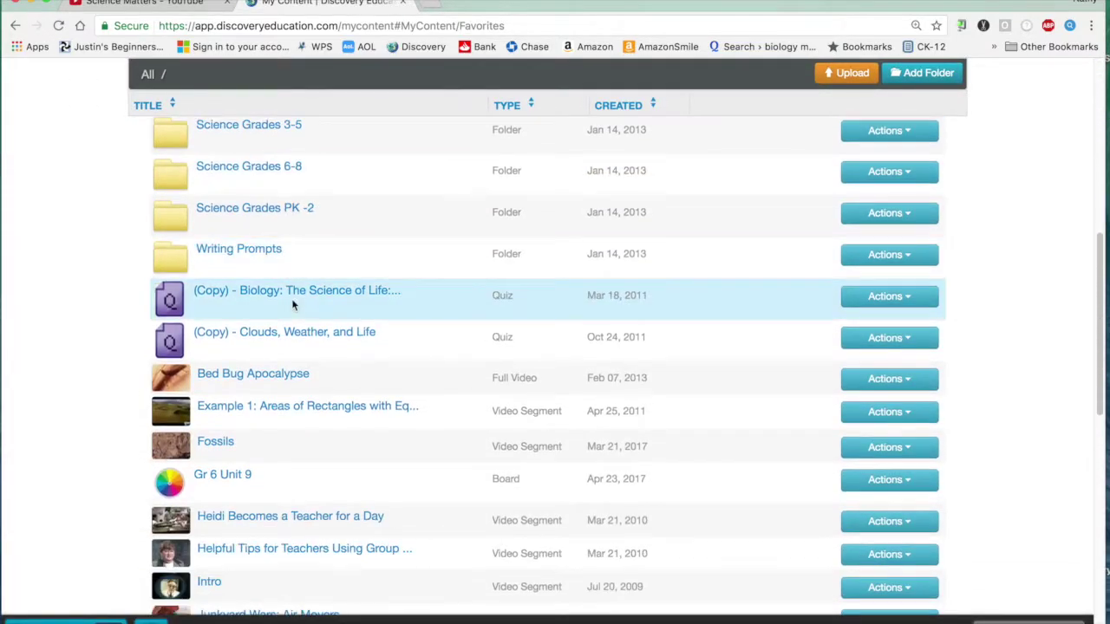
pyautogui.scroll(-2, 292, 304)
pyautogui.click(223, 405)
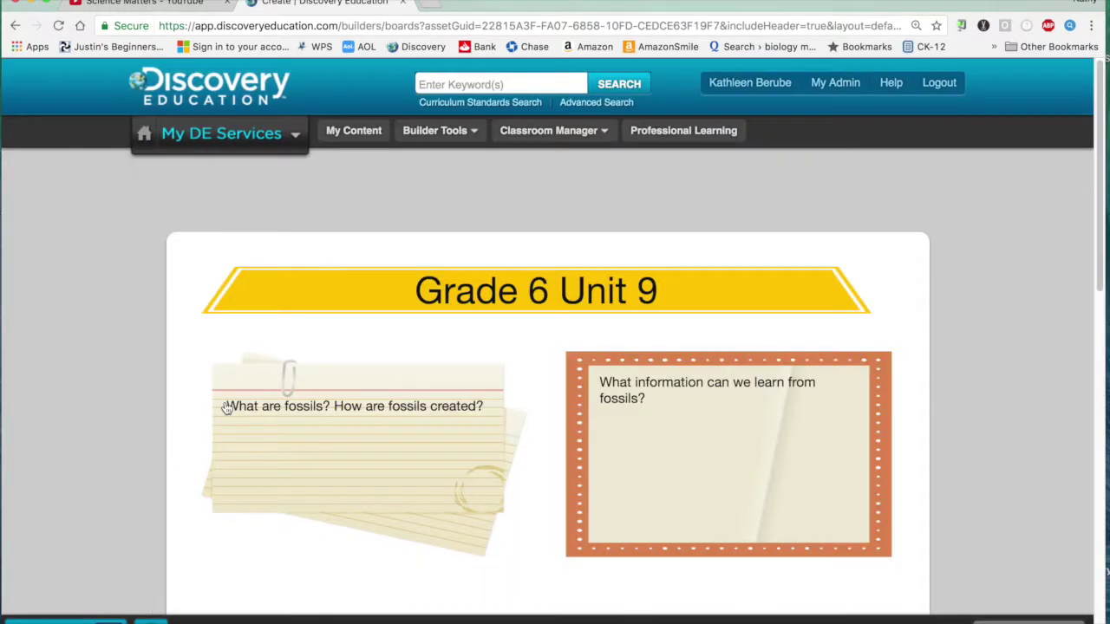
pyautogui.scroll(-4, 521, 418)
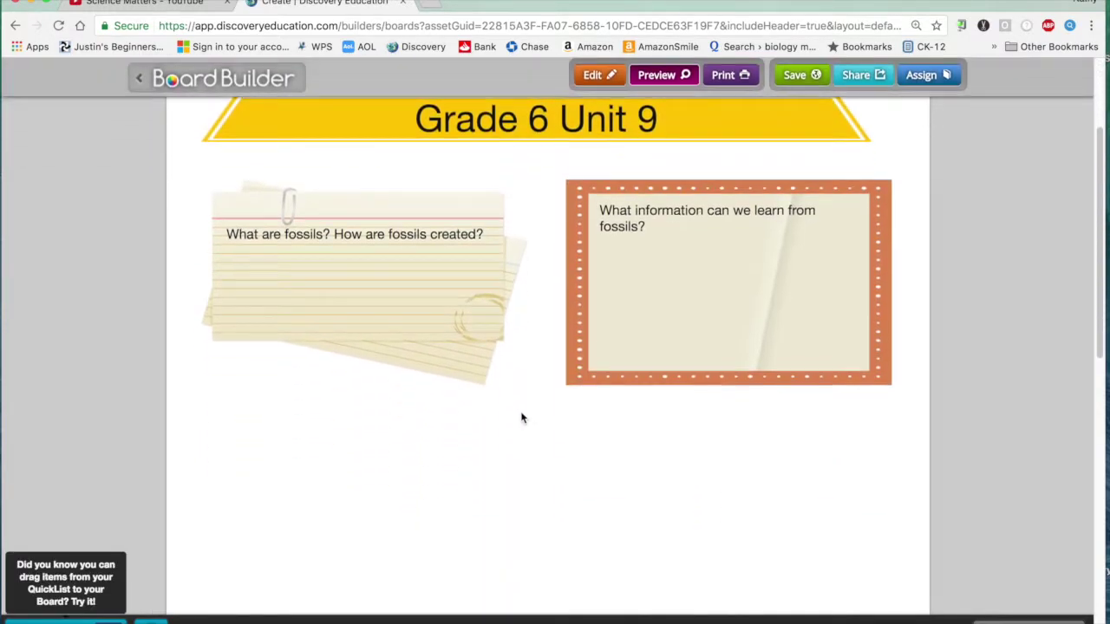
pyautogui.scroll(1, 520, 422)
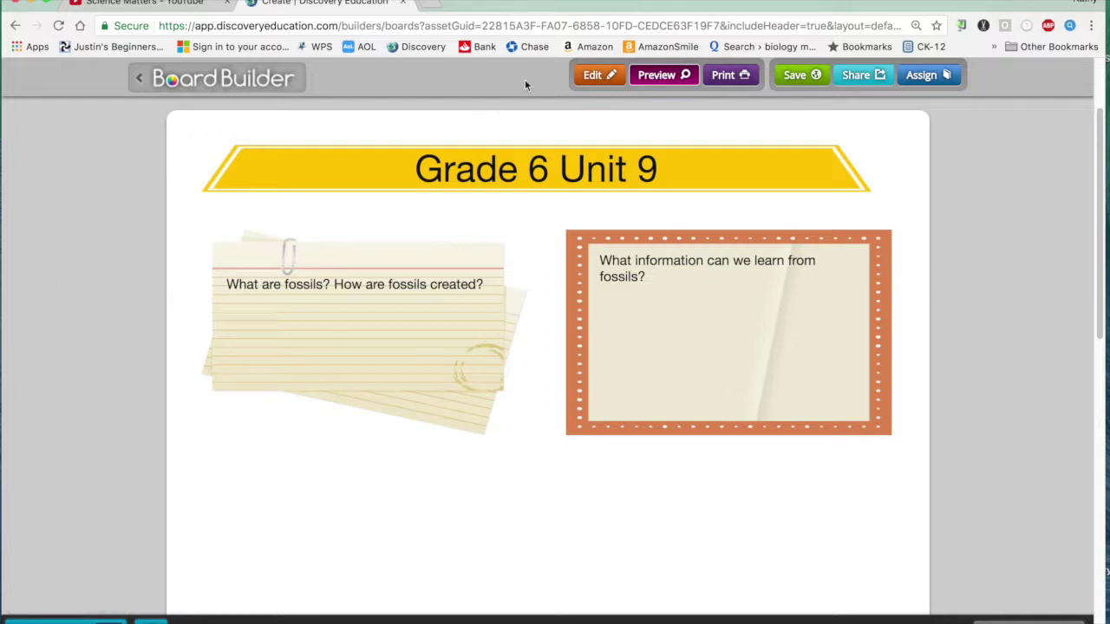
# Switch the board to editing and add an empty media box beneath the "What are fossils?" note.
pyautogui.click(594, 76)
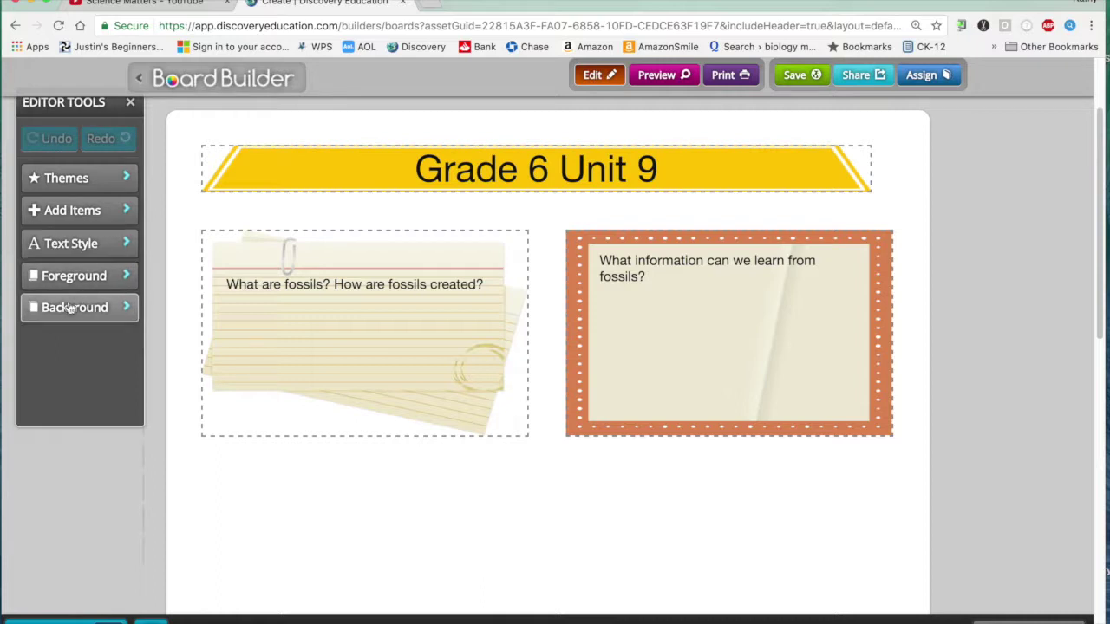
pyautogui.scroll(2, 63, 260)
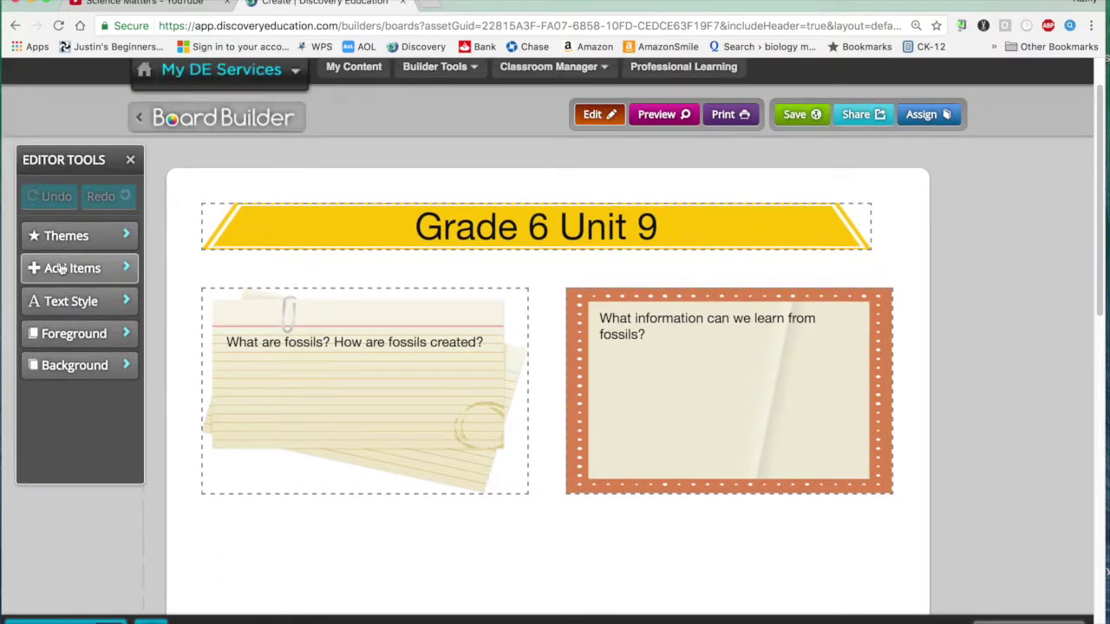
pyautogui.click(63, 270)
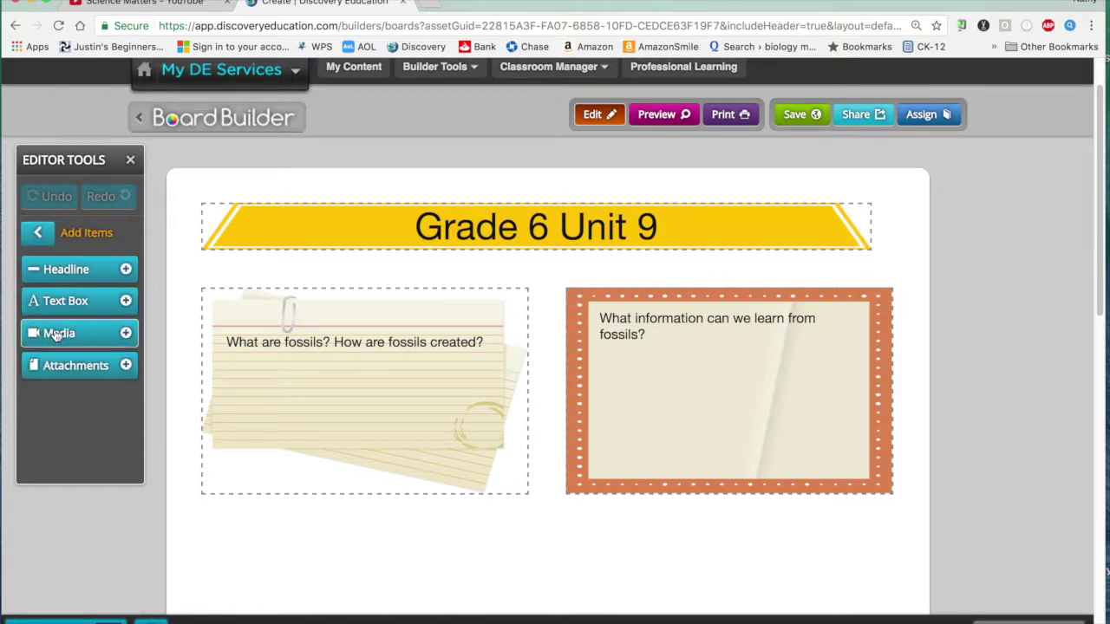
pyautogui.click(57, 335)
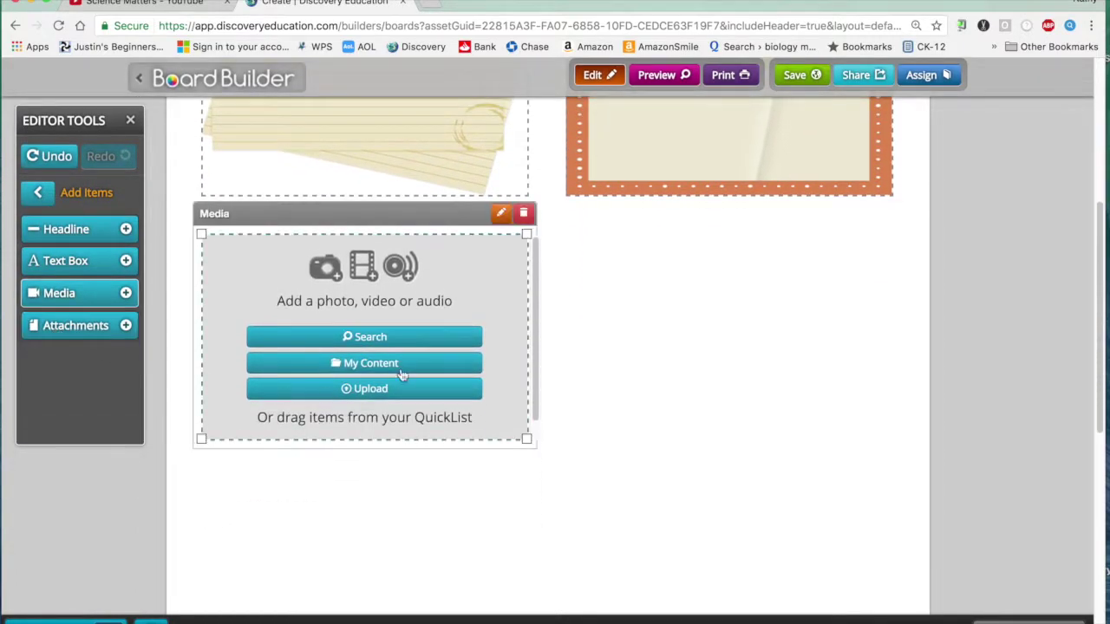
# Fill the new media box with The Importance of Fossils video segment from the saved My Content items.
pyautogui.click(359, 365)
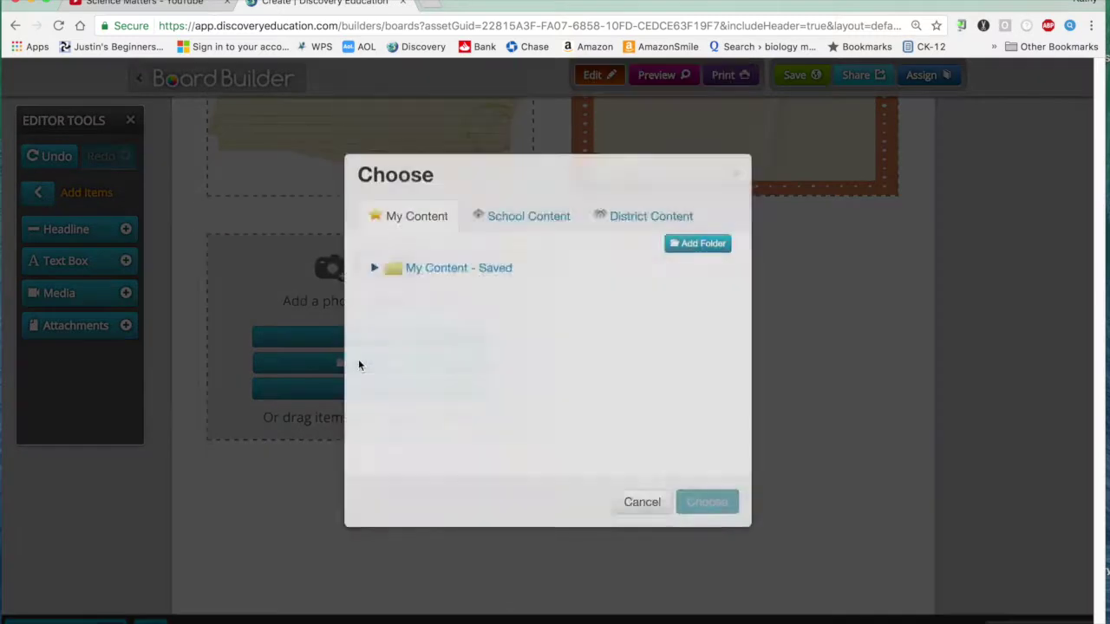
pyautogui.scroll(-5, 509, 372)
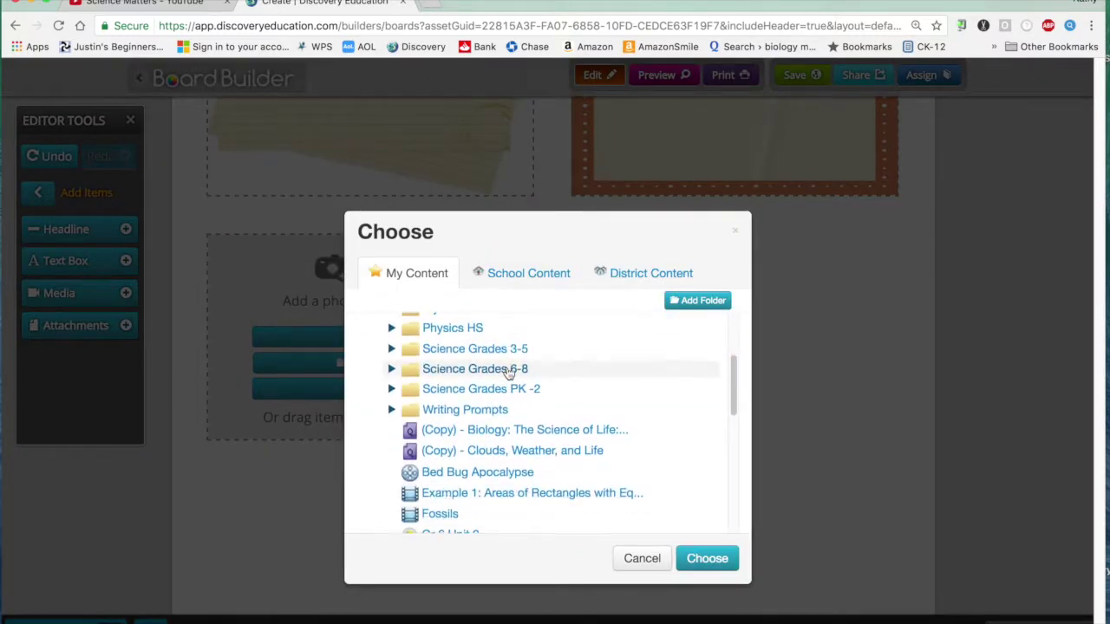
pyautogui.scroll(-5, 509, 381)
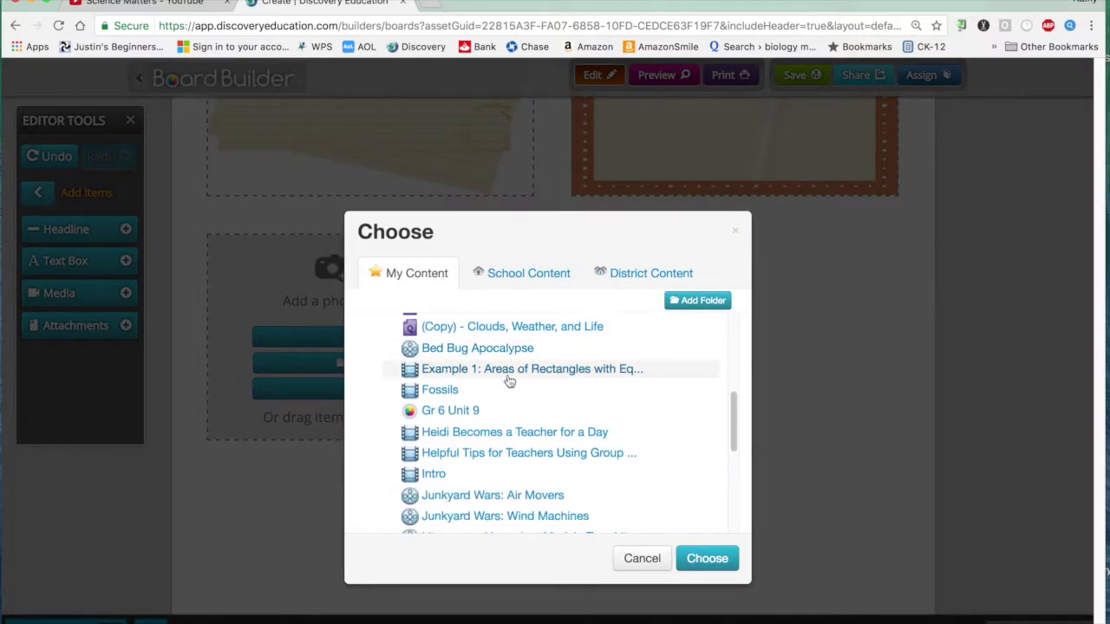
pyautogui.scroll(-3, 509, 381)
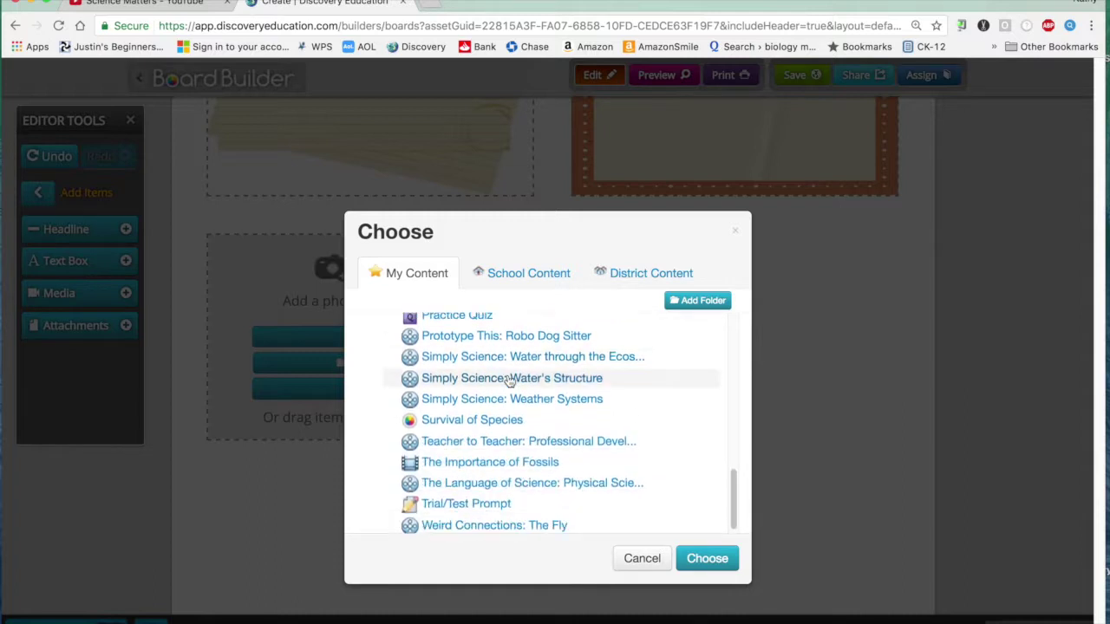
pyautogui.click(473, 466)
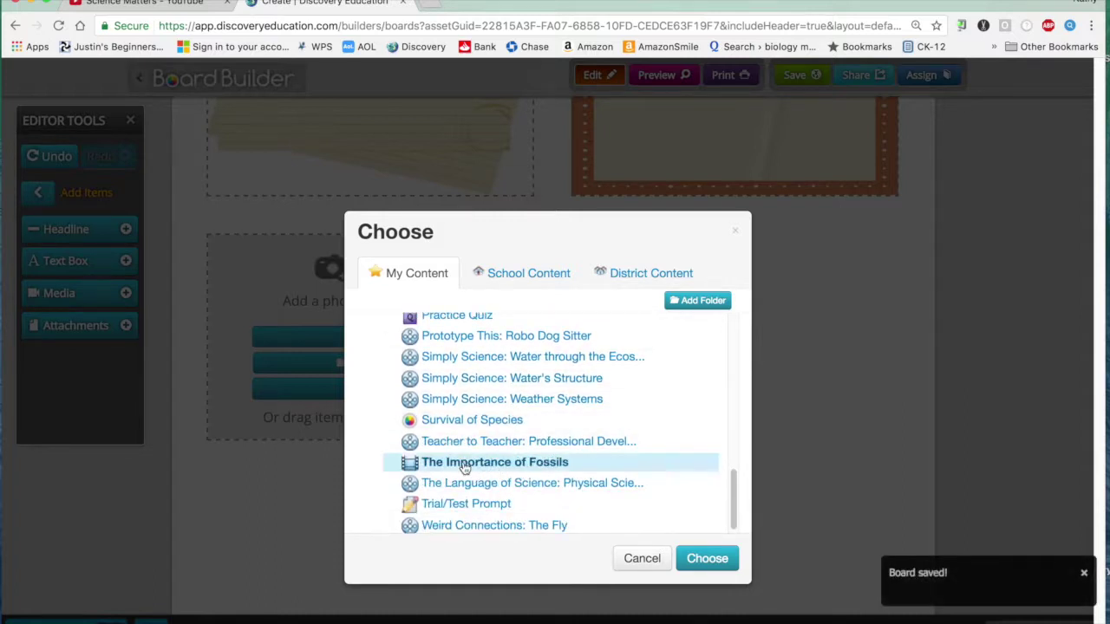
pyautogui.click(709, 560)
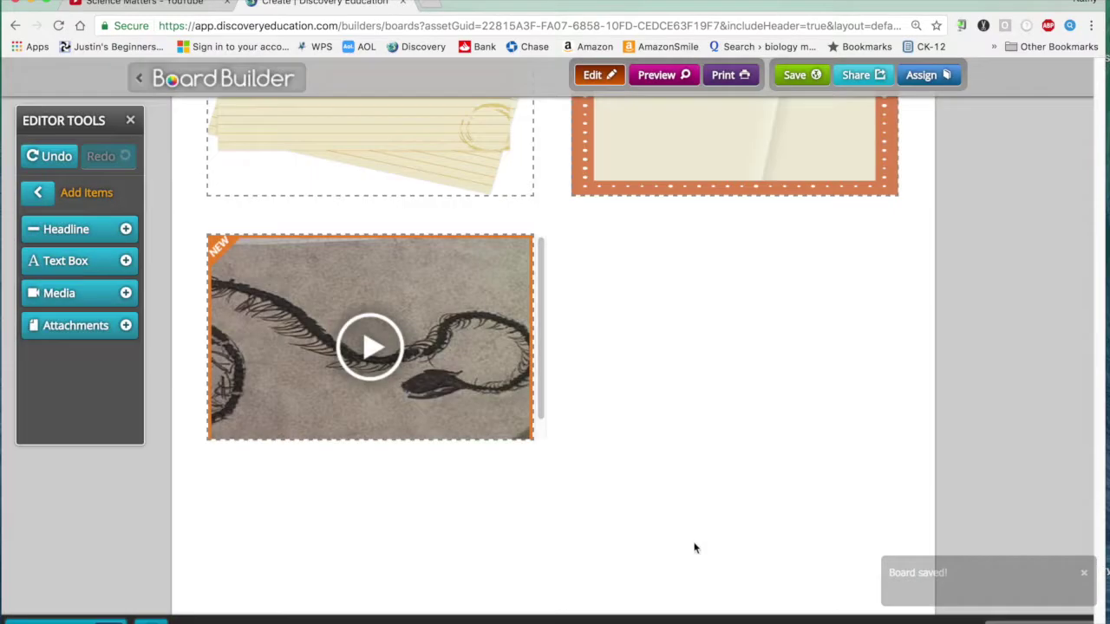
pyautogui.moveTo(395, 377)
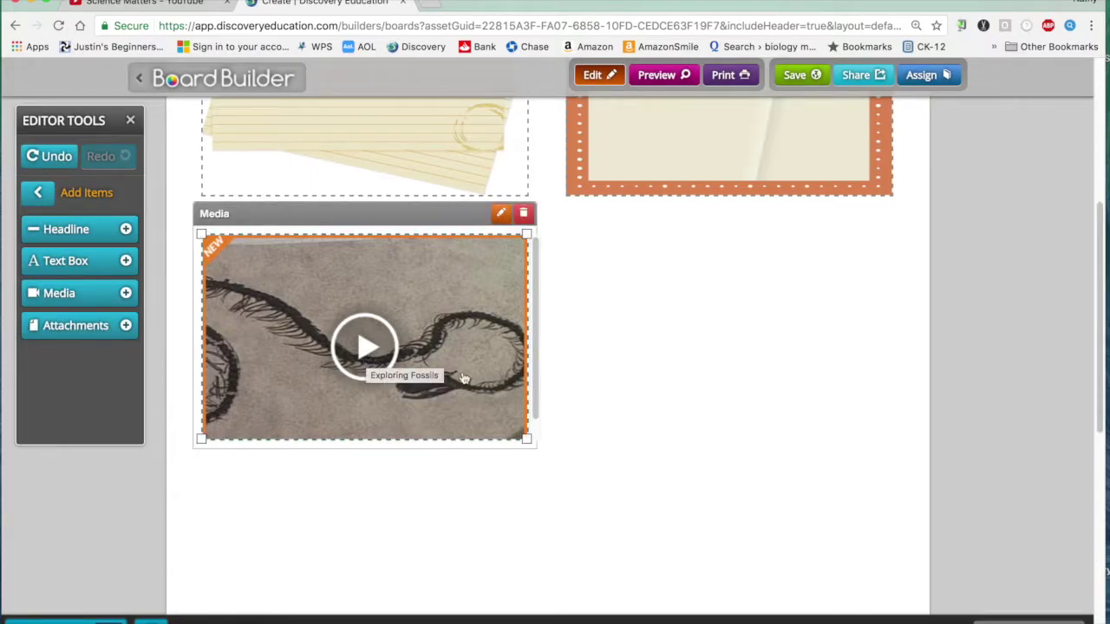
pyautogui.scroll(2, 621, 384)
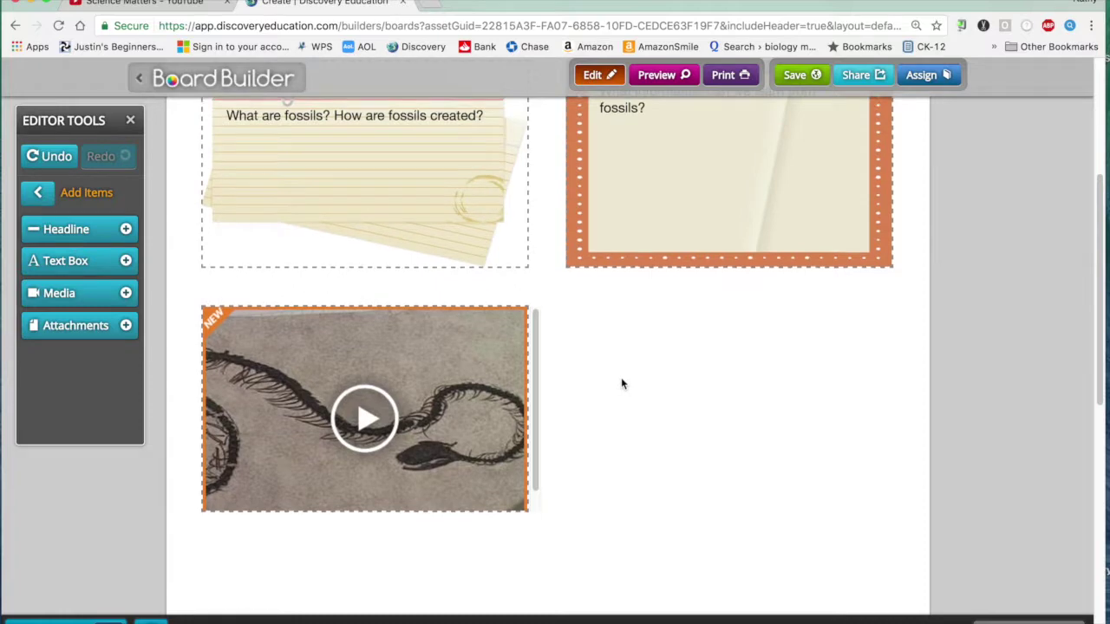
pyautogui.scroll(6, 621, 384)
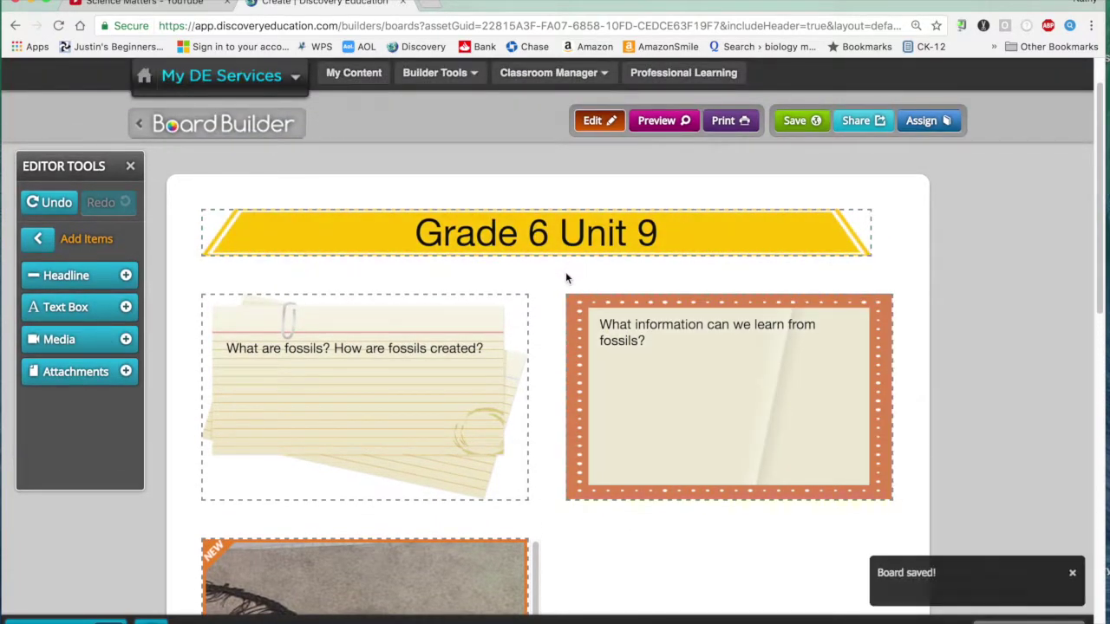
pyautogui.scroll(-2, 567, 277)
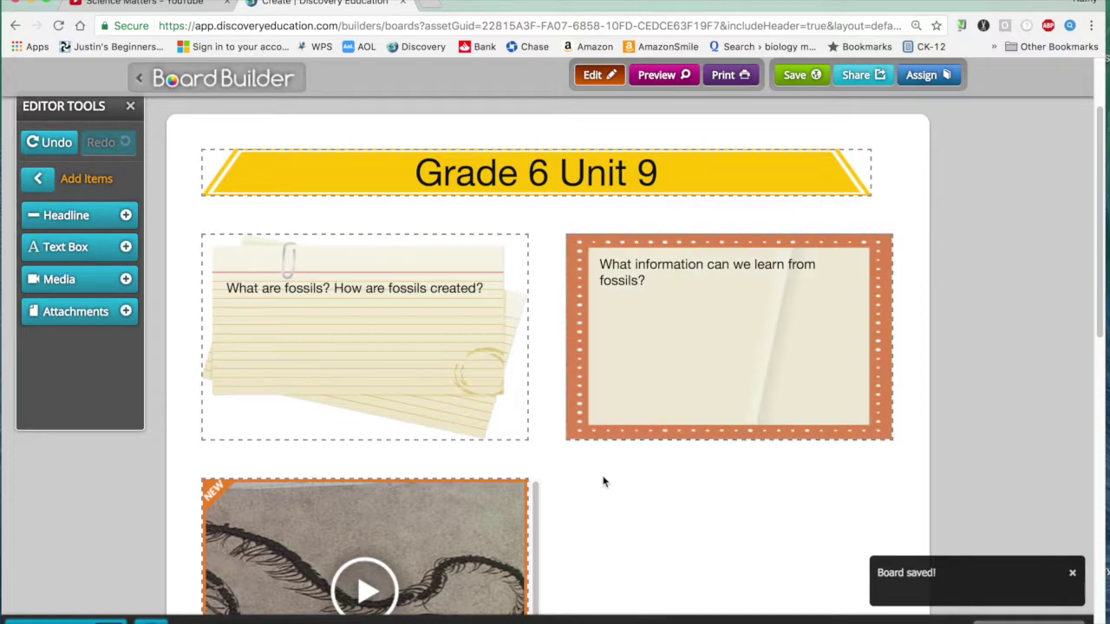
pyautogui.scroll(-2, 605, 482)
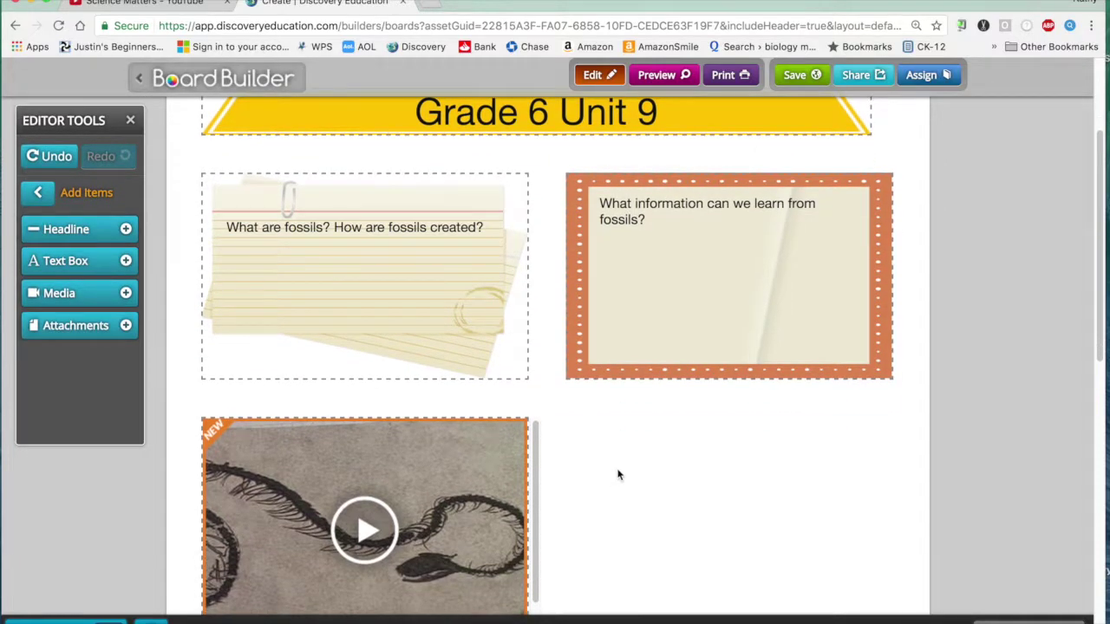